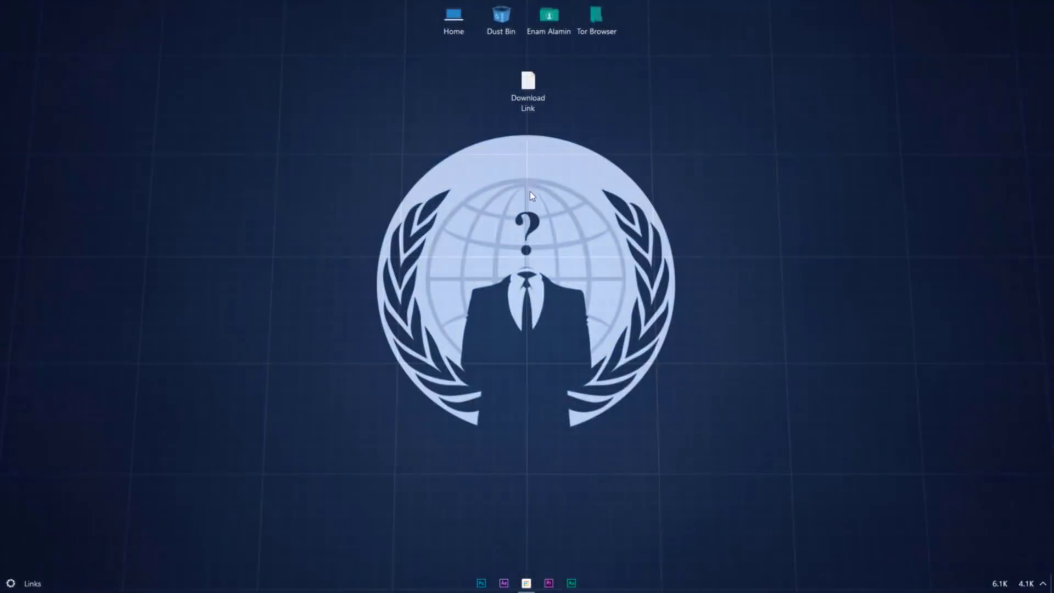
Copy the URL from the Download Link Notepad file, then close the note
{"action": "double_click", "coordinate": [539, 105]}
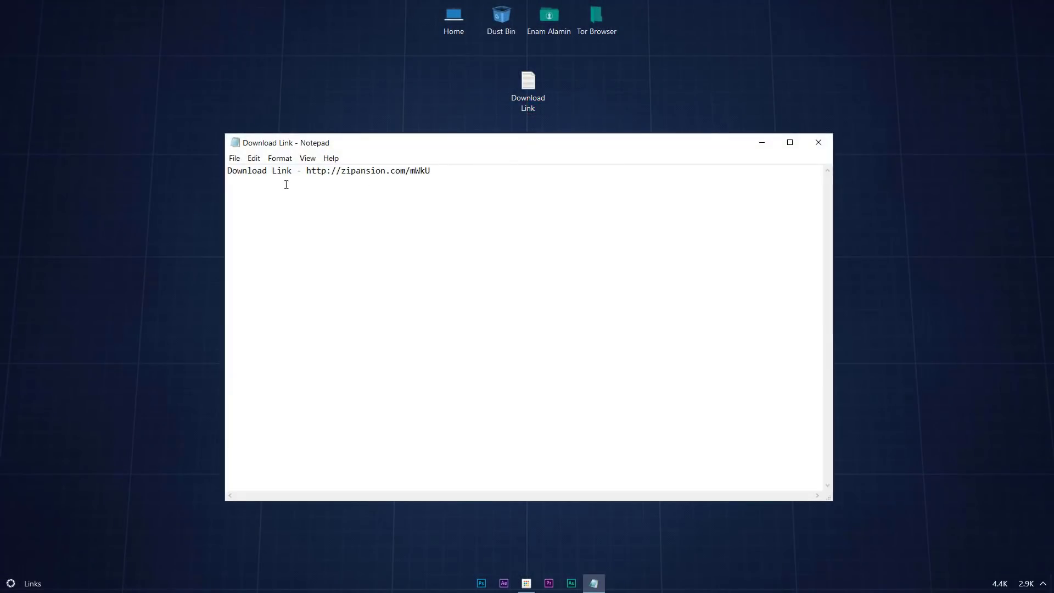
{"action": "left_click_drag", "start_coordinate": [231, 174], "coordinate": [294, 172]}
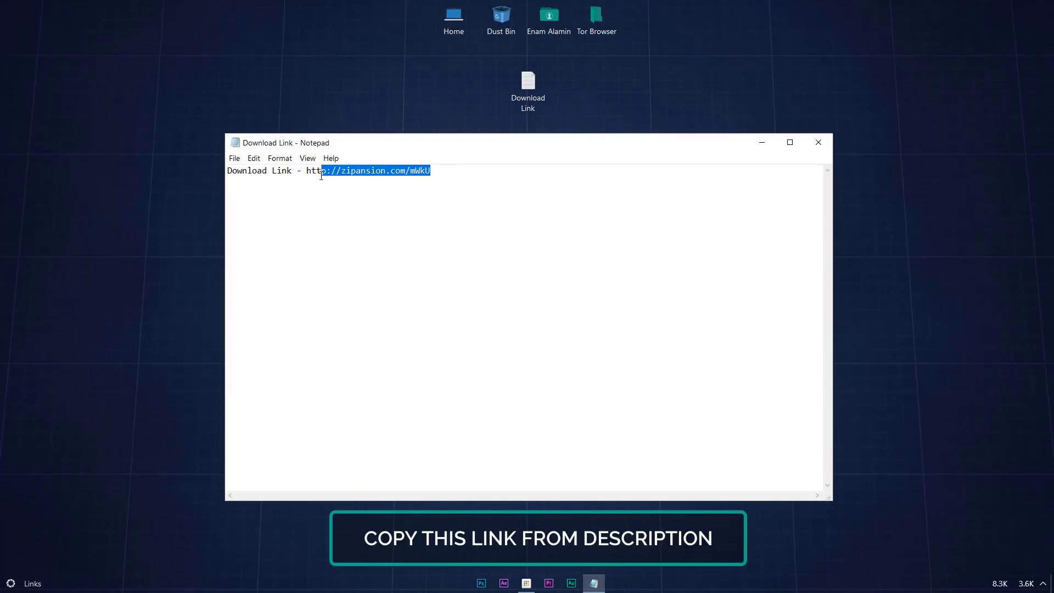
{"action": "right_click", "coordinate": [308, 171]}
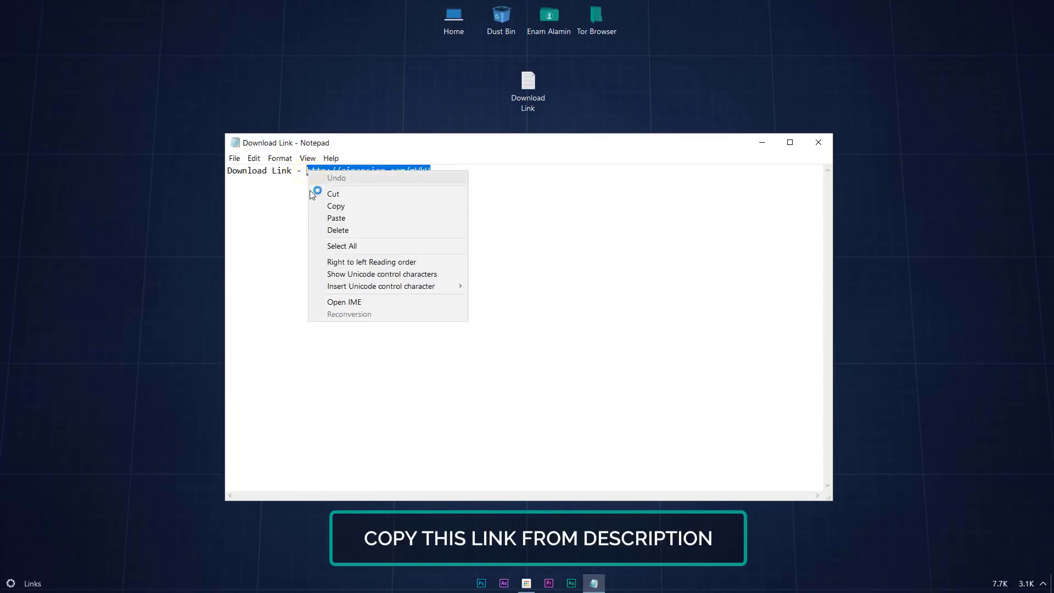
{"action": "left_click", "coordinate": [357, 204]}
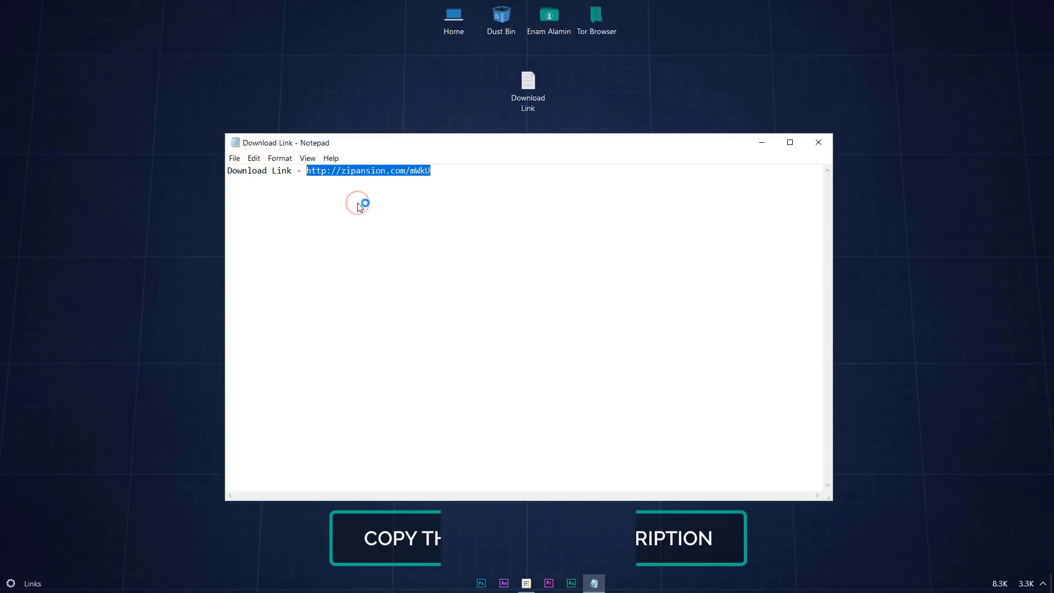
{"action": "left_click", "coordinate": [811, 145]}
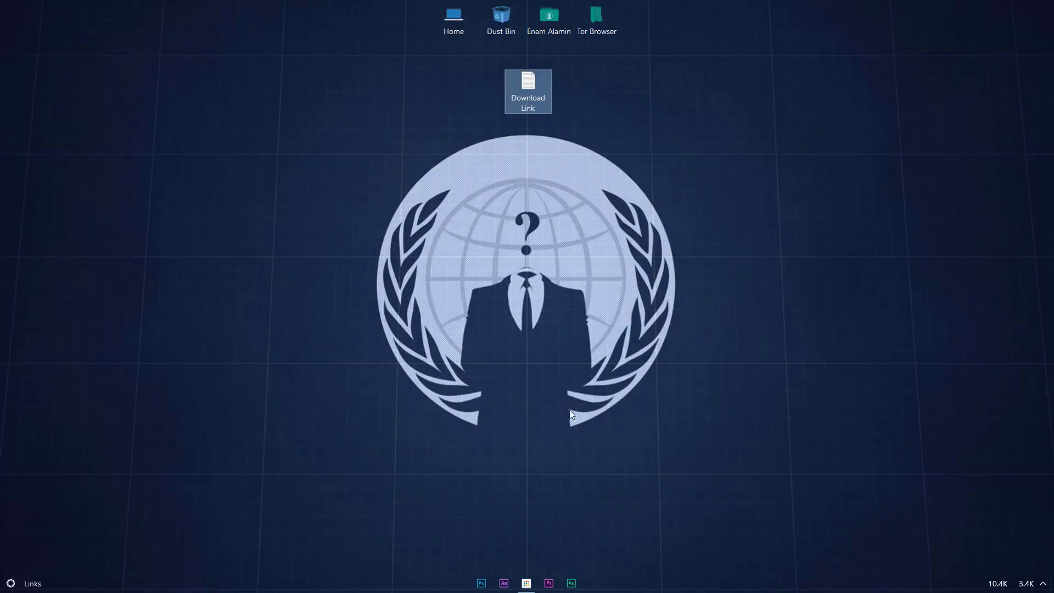
In Chrome, pause AdBlock on all sites and paste-and-go the copied download link
{"action": "left_click", "coordinate": [527, 585]}
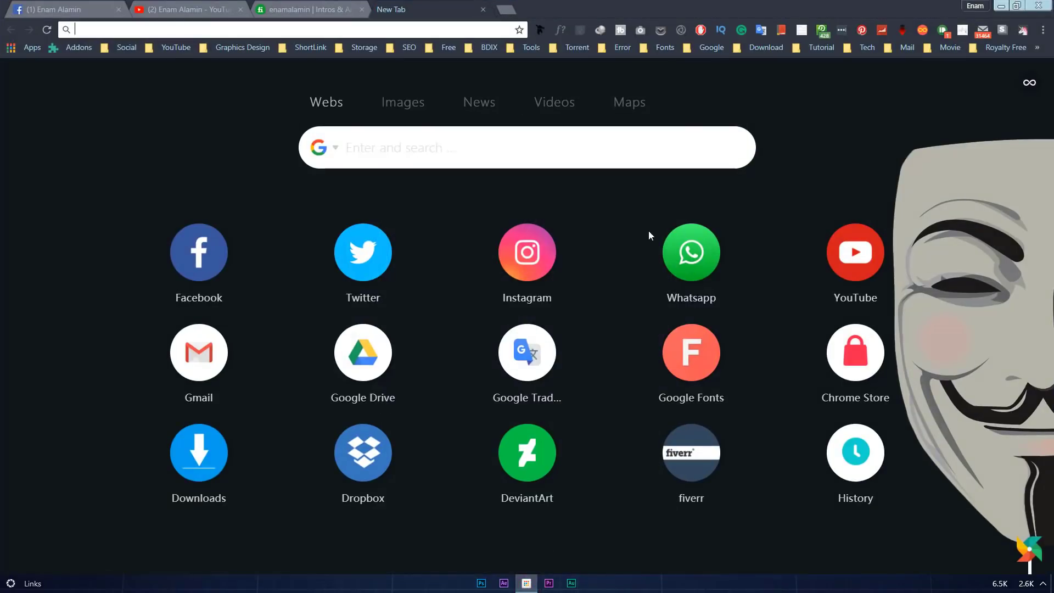
{"action": "left_click", "coordinate": [701, 29]}
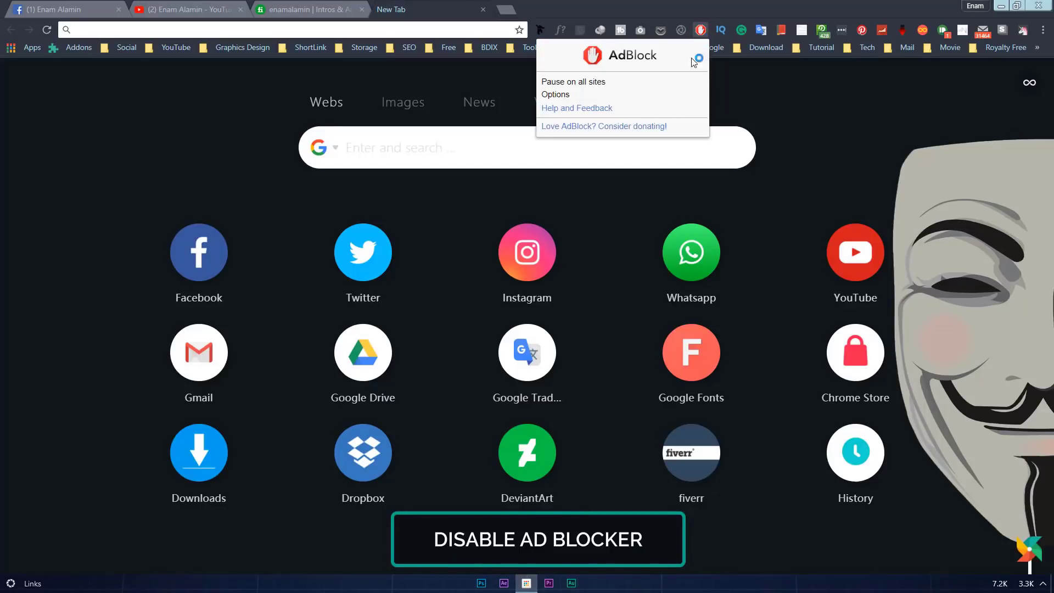
{"action": "left_click", "coordinate": [612, 84]}
{"action": "right_click", "coordinate": [452, 31]}
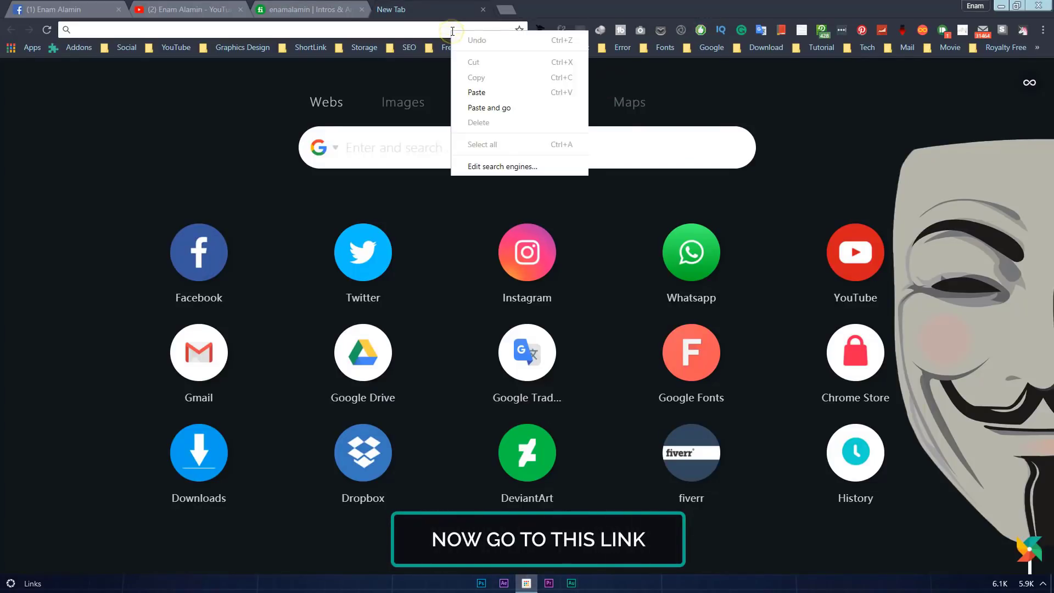
{"action": "left_click", "coordinate": [488, 108]}
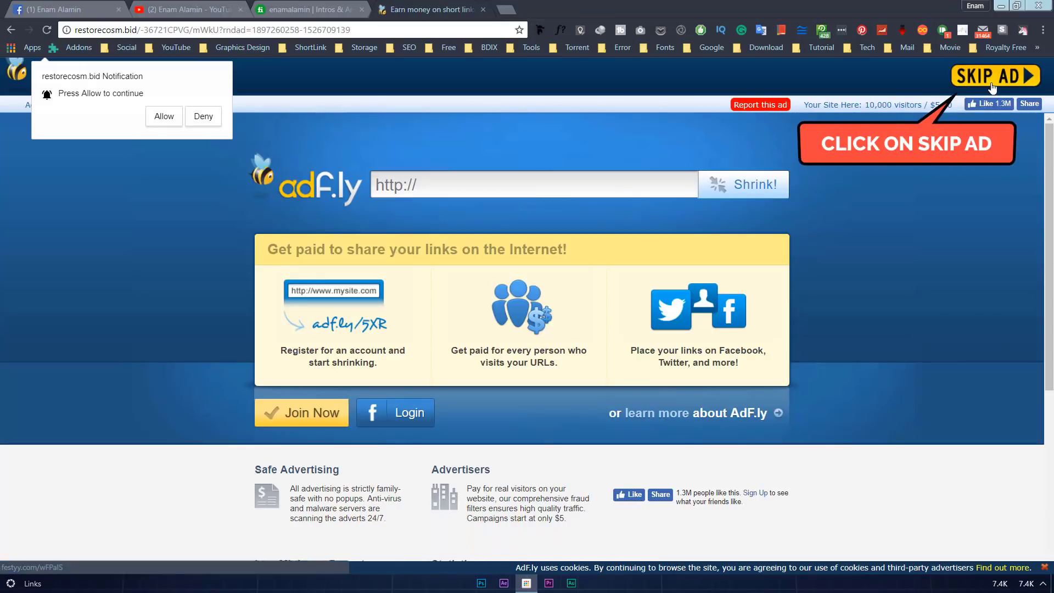
Skip the adf.ly ad and then the festyy.com ad to reach Google Drive
{"action": "left_click", "coordinate": [992, 87]}
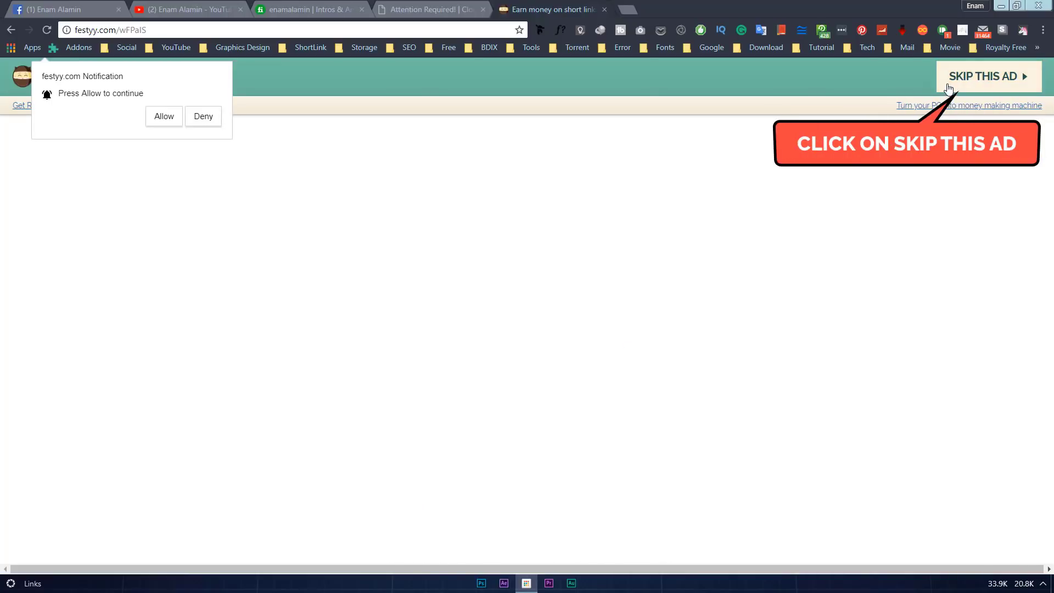
{"action": "left_click", "coordinate": [1005, 84]}
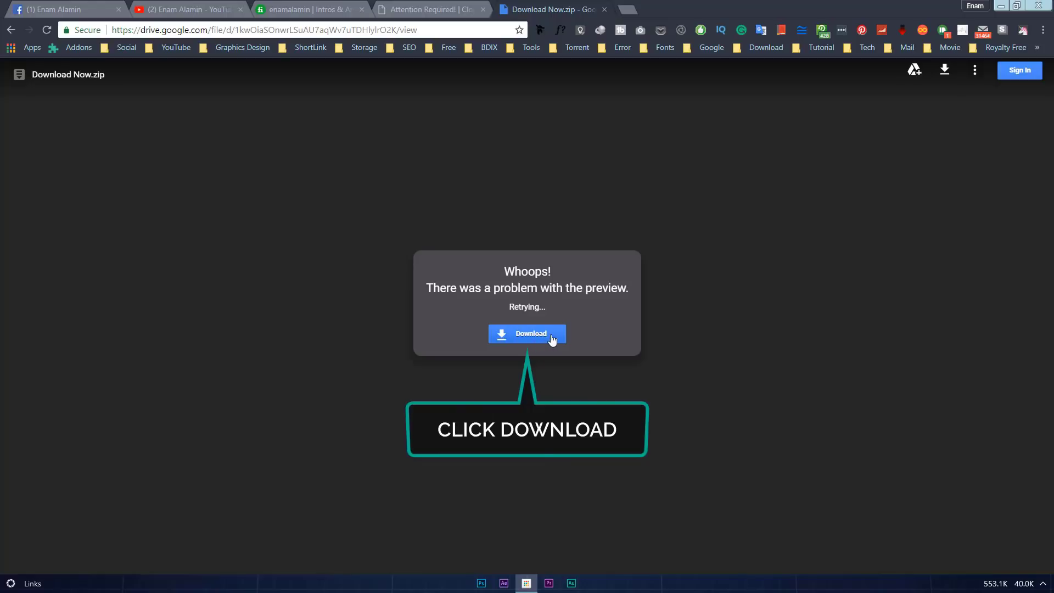
Download Download Now.zip anyway past the virus-scan warning, starting it in IDM
{"action": "left_click", "coordinate": [516, 339]}
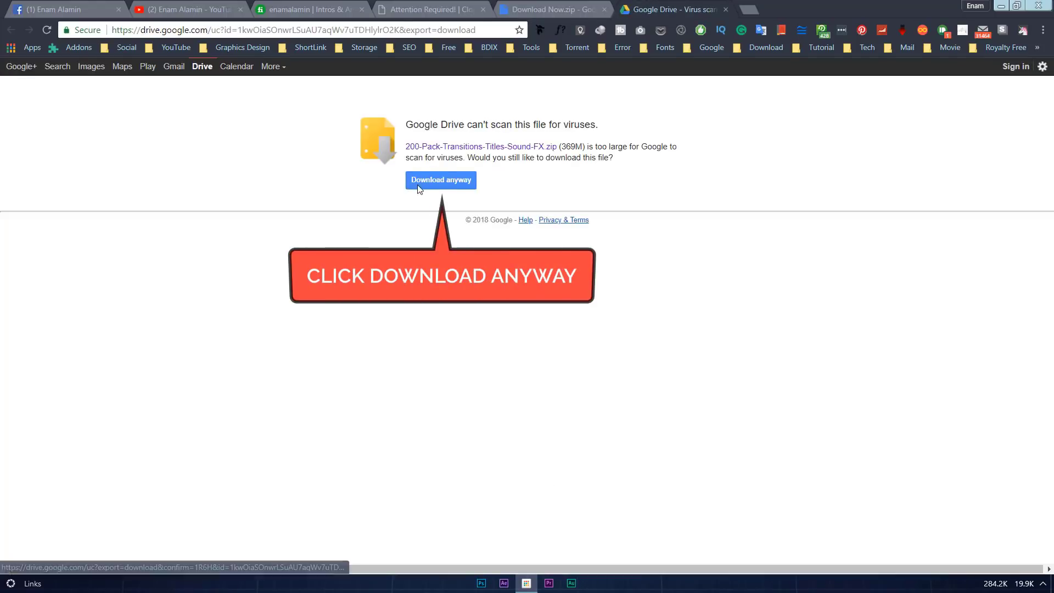
{"action": "left_click", "coordinate": [427, 189]}
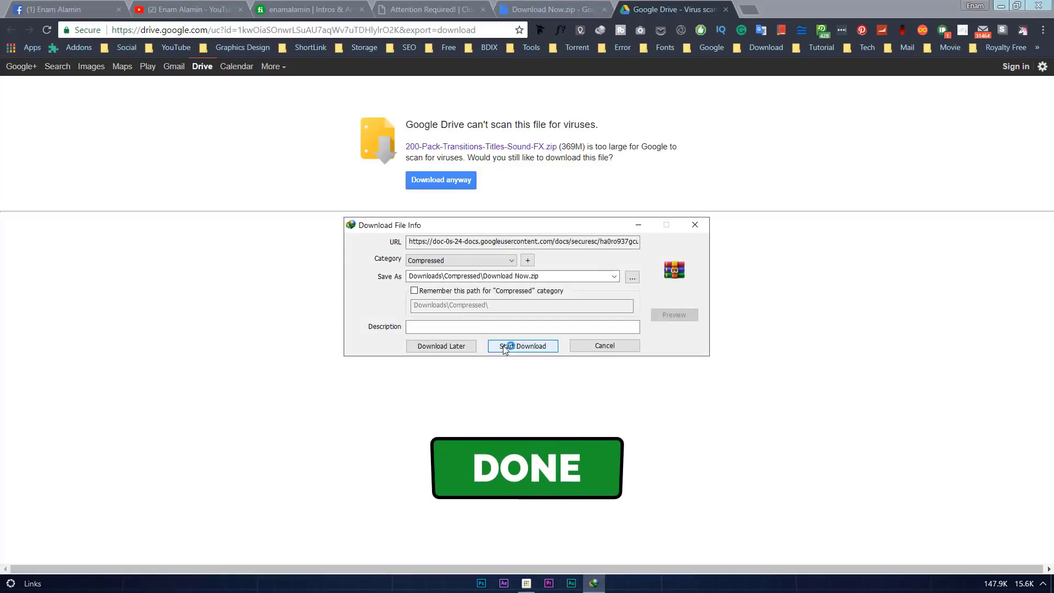
{"action": "left_click", "coordinate": [531, 347]}
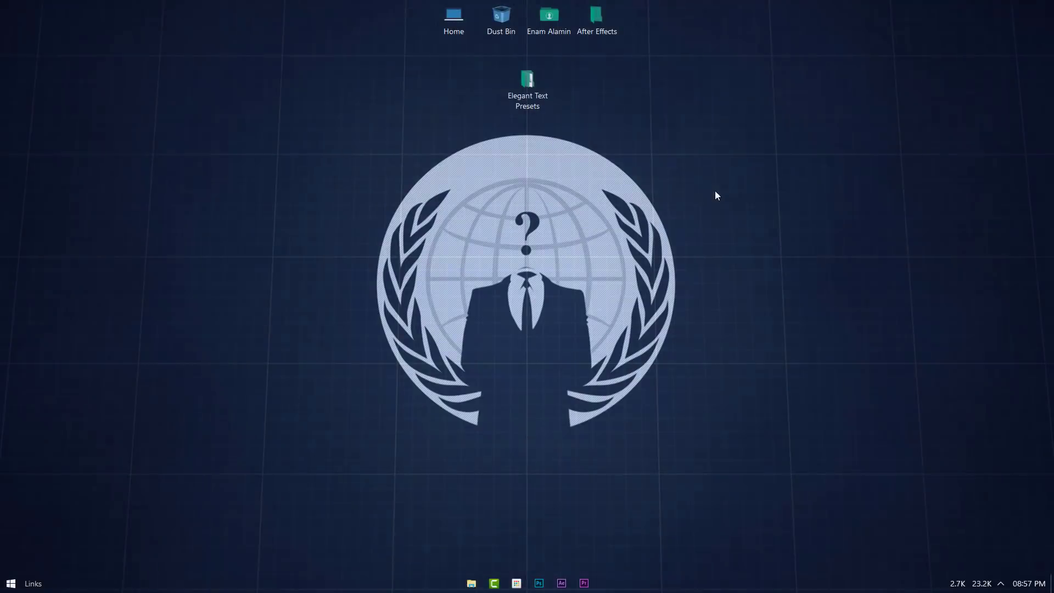
{"action": "left_click_drag", "start_coordinate": [518, 81], "coordinate": [578, 120]}
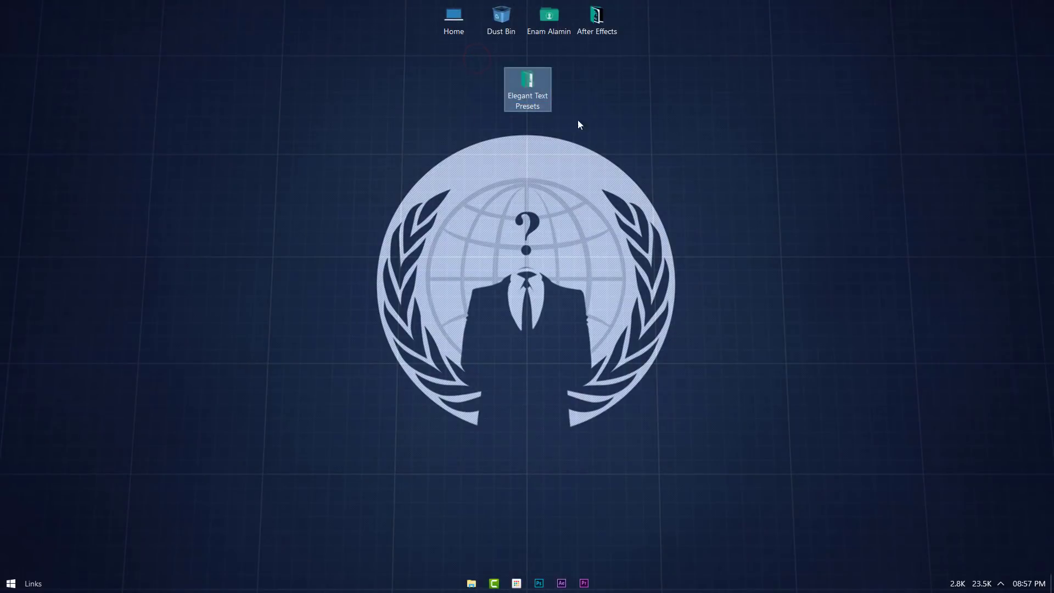
{"action": "double_click", "coordinate": [539, 92]}
{"action": "double_click", "coordinate": [427, 218]}
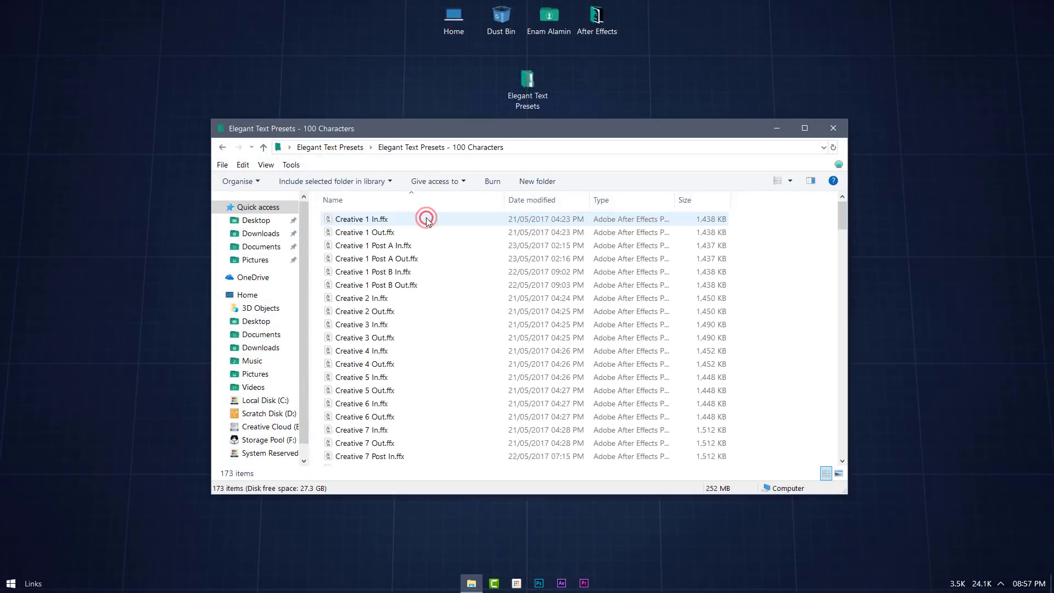
{"action": "scroll", "coordinate": [427, 220], "scroll_direction": "down", "scroll_amount": 4}
{"action": "scroll", "coordinate": [427, 219], "scroll_direction": "down", "scroll_amount": 8}
{"action": "scroll", "coordinate": [428, 221], "scroll_direction": "down", "scroll_amount": 7}
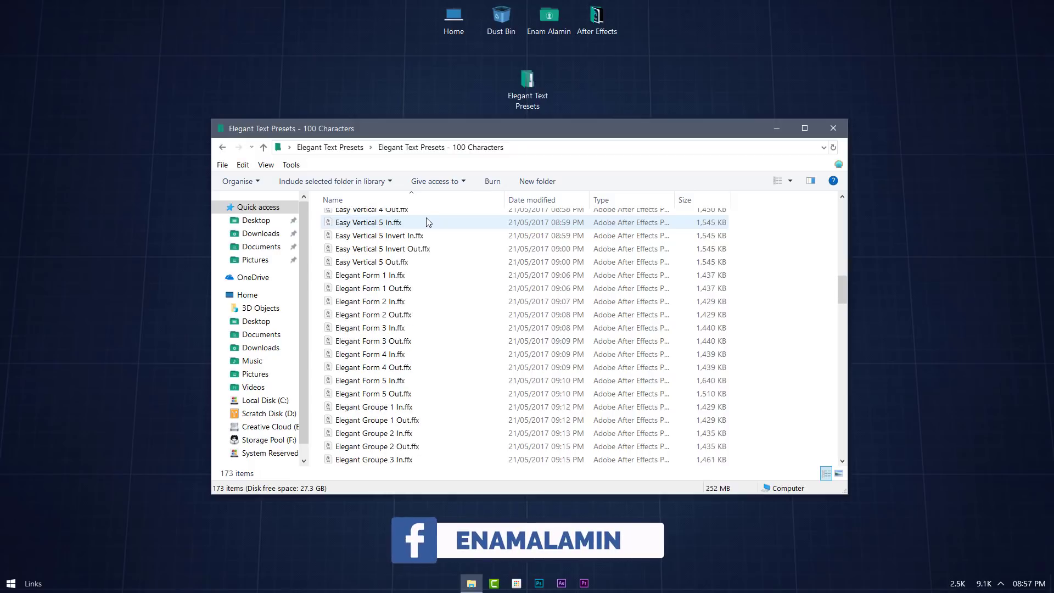
{"action": "scroll", "coordinate": [427, 222], "scroll_direction": "down", "scroll_amount": 5}
{"action": "scroll", "coordinate": [428, 222], "scroll_direction": "down", "scroll_amount": 1}
{"action": "left_click", "coordinate": [223, 147]}
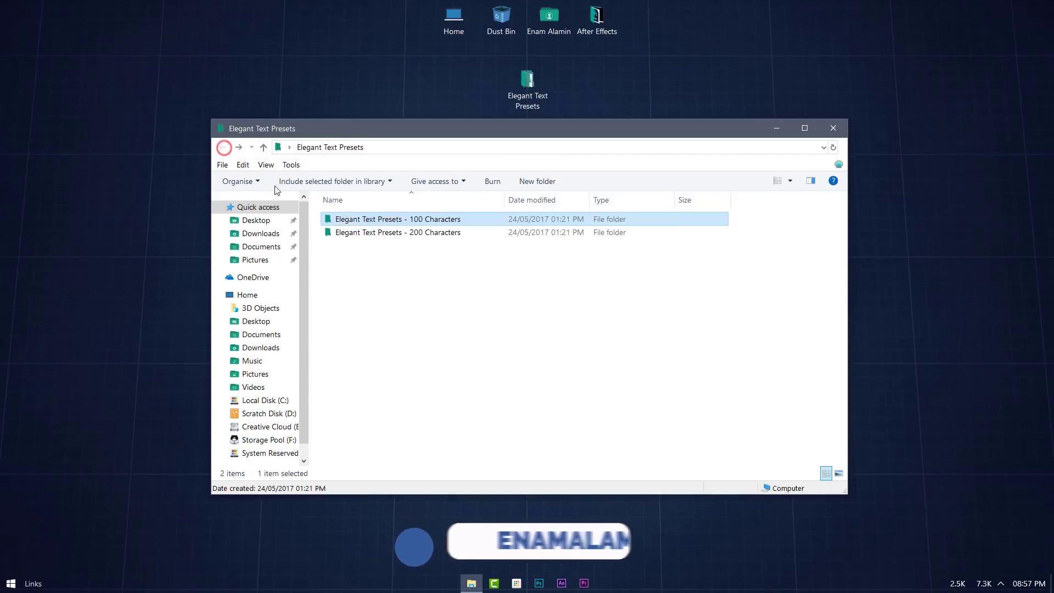
{"action": "double_click", "coordinate": [416, 232]}
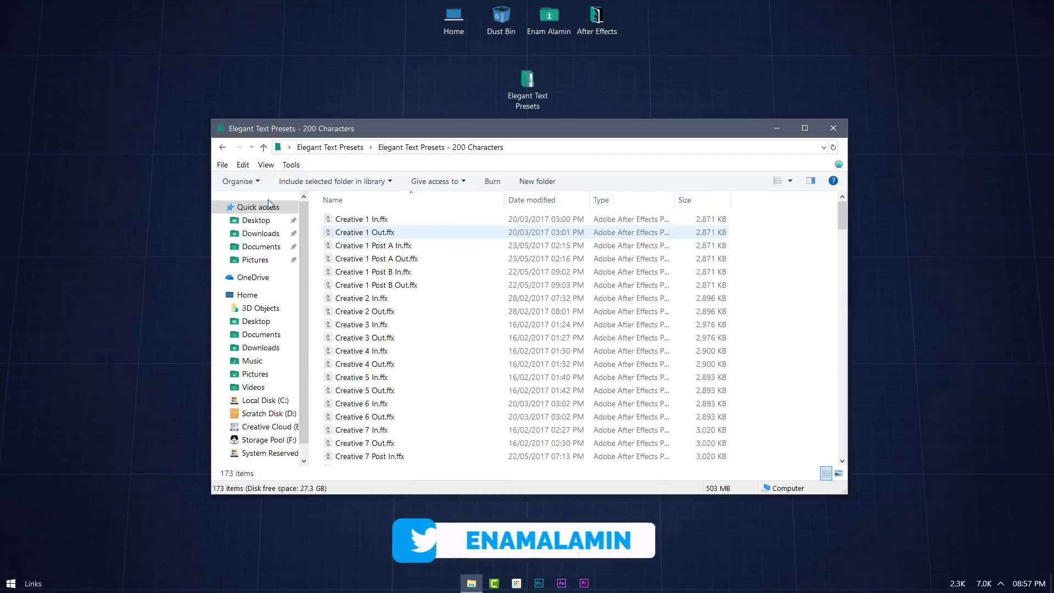
{"action": "left_click", "coordinate": [223, 147]}
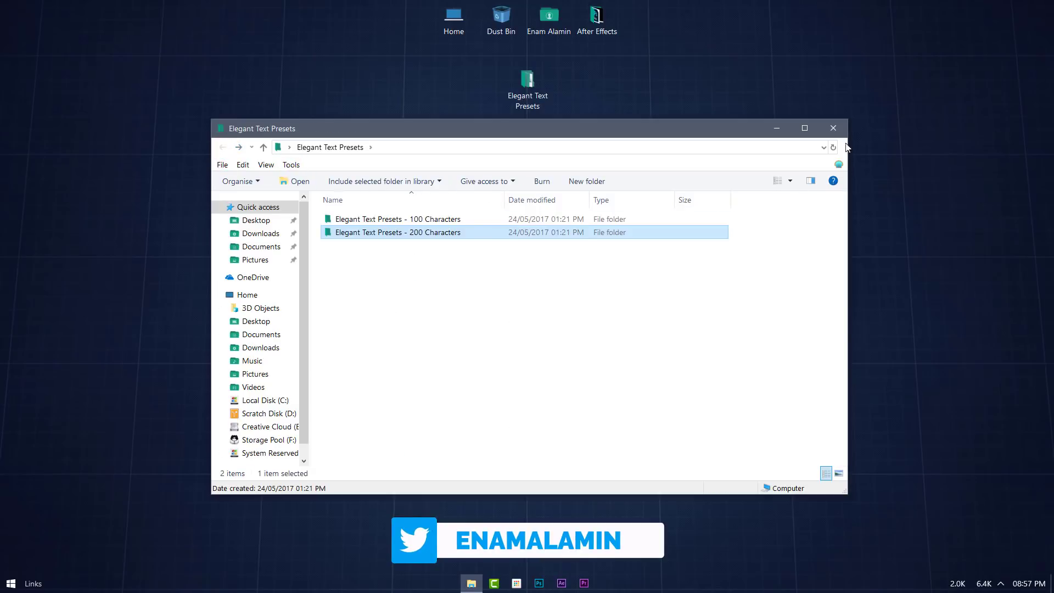
{"action": "left_click", "coordinate": [833, 128]}
Cut the Elegant Text Presets folder and browse to Adobe After Effects CC 2018\Support Files
{"action": "right_click", "coordinate": [539, 95]}
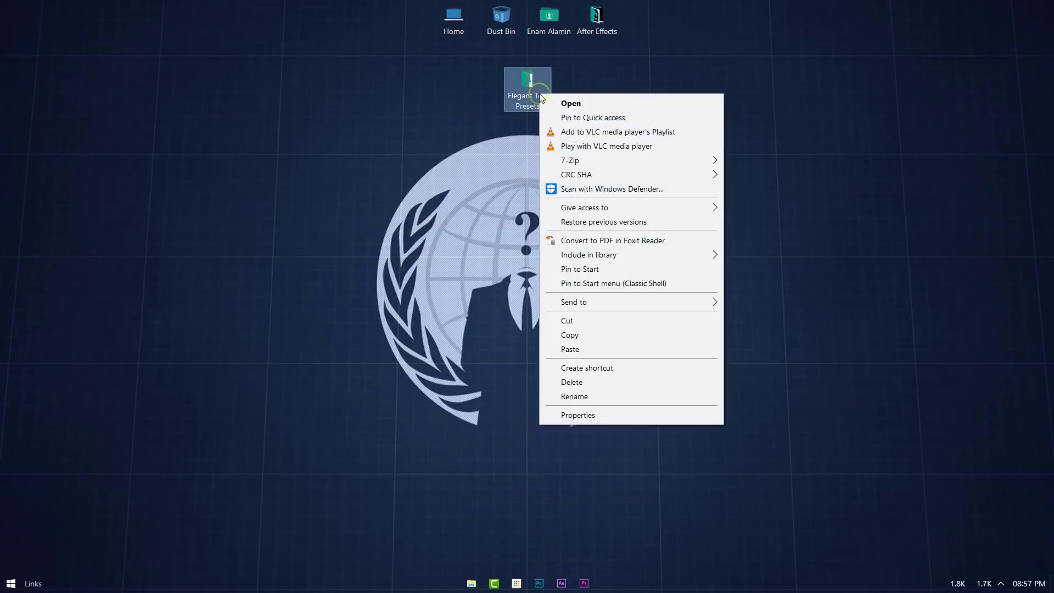
{"action": "left_click", "coordinate": [587, 322]}
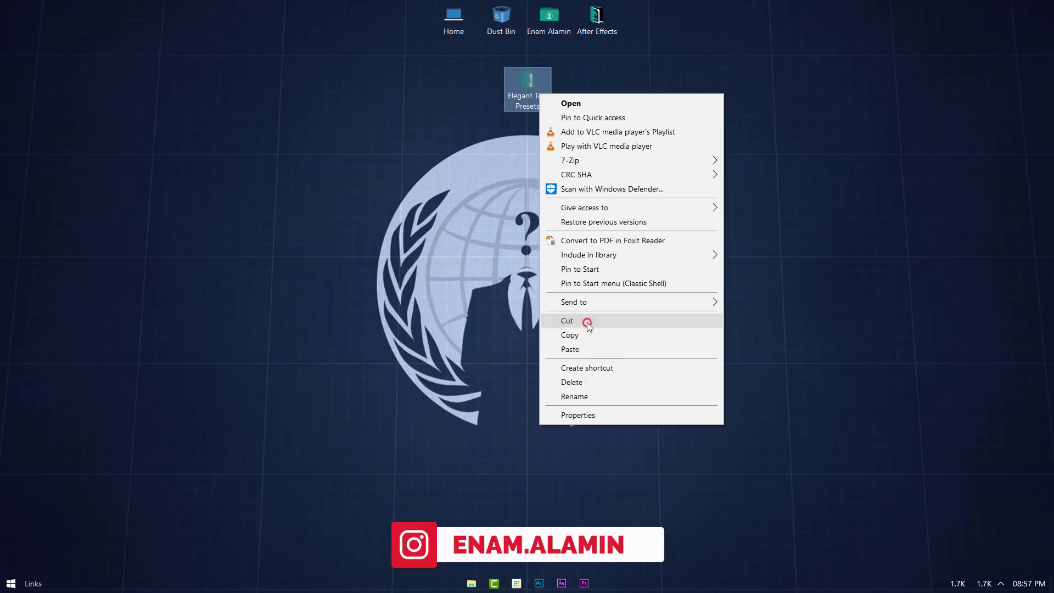
{"action": "double_click", "coordinate": [461, 29]}
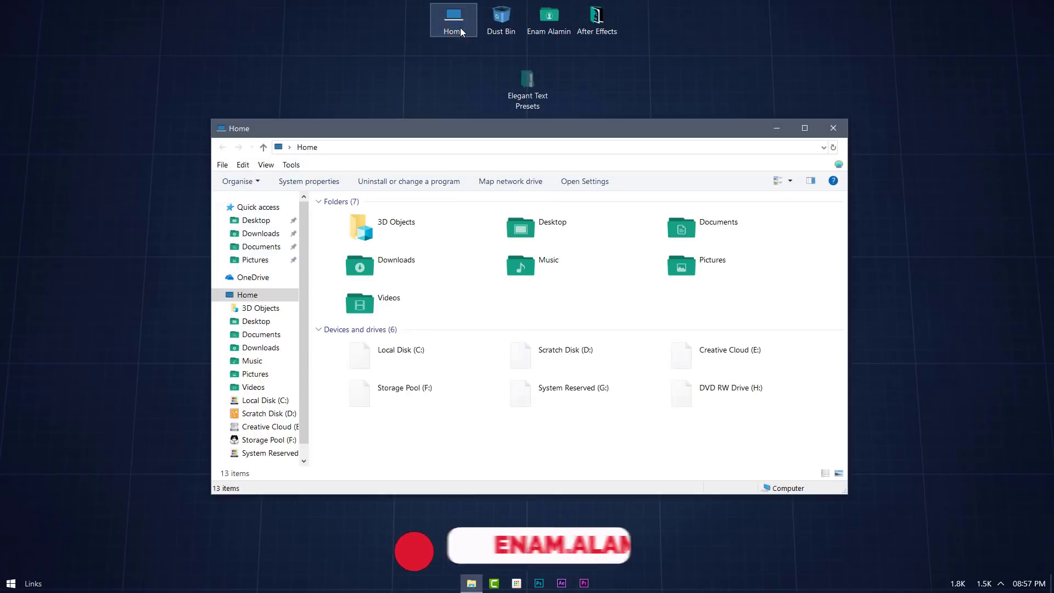
{"action": "left_click", "coordinate": [433, 359]}
{"action": "double_click", "coordinate": [433, 359]}
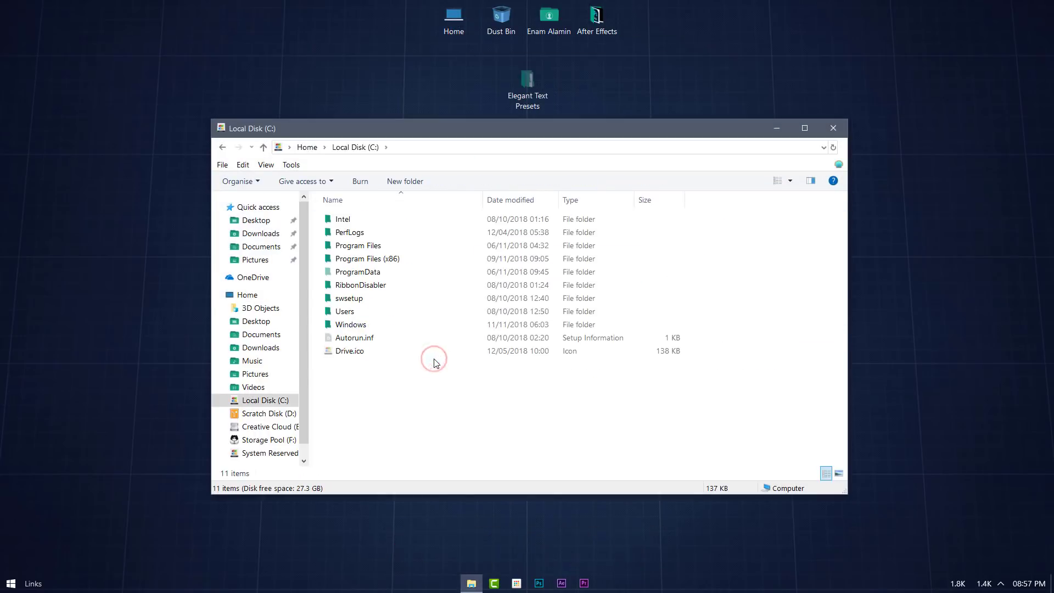
{"action": "double_click", "coordinate": [379, 244]}
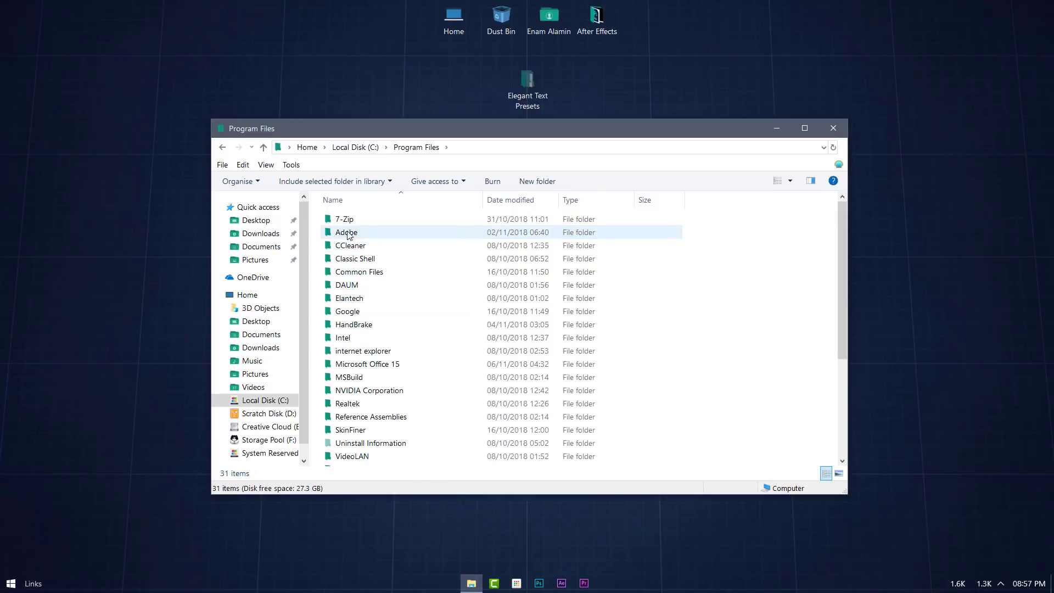
{"action": "double_click", "coordinate": [383, 235]}
{"action": "left_click", "coordinate": [357, 220]}
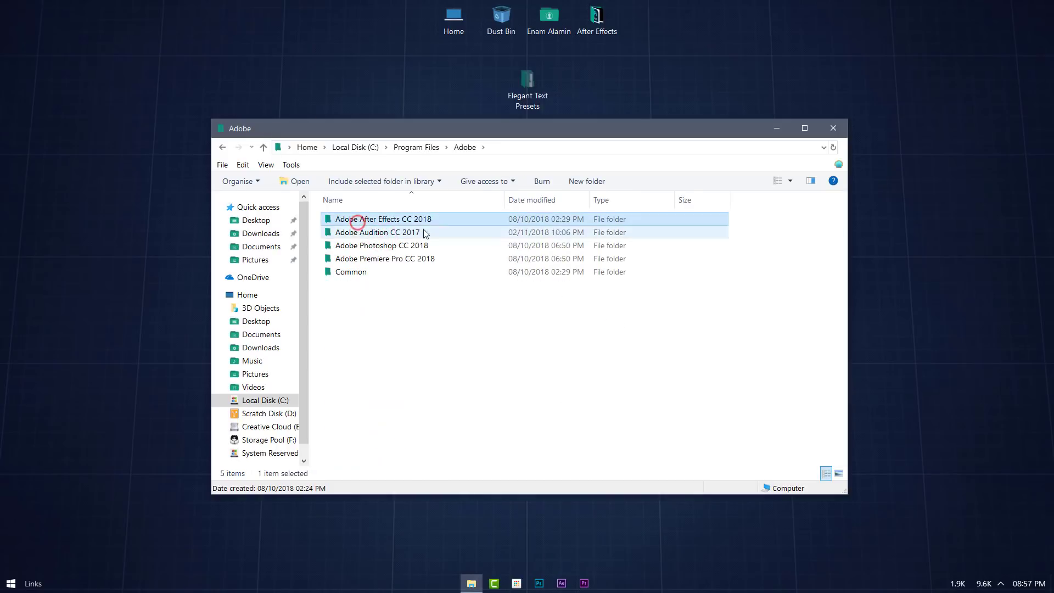
{"action": "double_click", "coordinate": [445, 218]}
{"action": "left_click", "coordinate": [379, 223]}
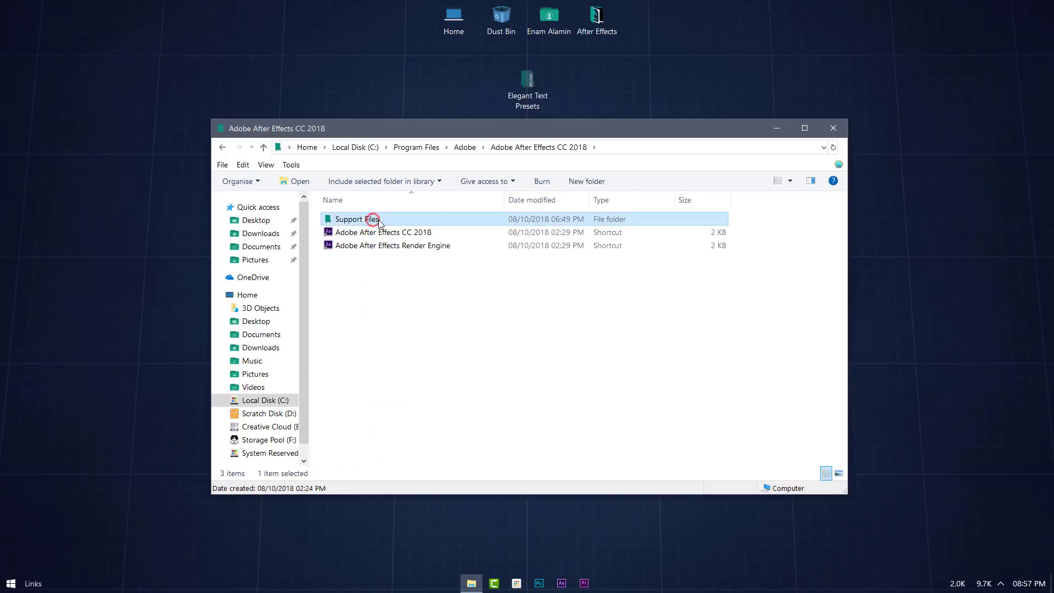
{"action": "double_click", "coordinate": [384, 220]}
Paste the folder into Presets\Text, granting administrator permission, then close the window
{"action": "scroll", "coordinate": [400, 299], "scroll_direction": "down", "scroll_amount": 2}
{"action": "scroll", "coordinate": [400, 299], "scroll_direction": "down", "scroll_amount": 2}
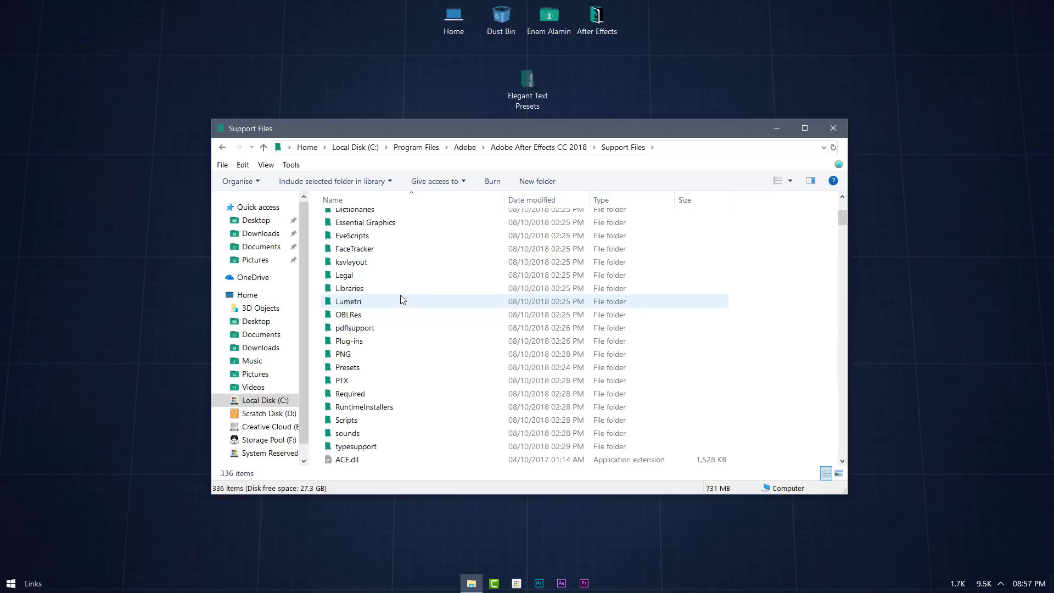
{"action": "scroll", "coordinate": [400, 300], "scroll_direction": "down", "scroll_amount": 2}
{"action": "left_click", "coordinate": [358, 289]}
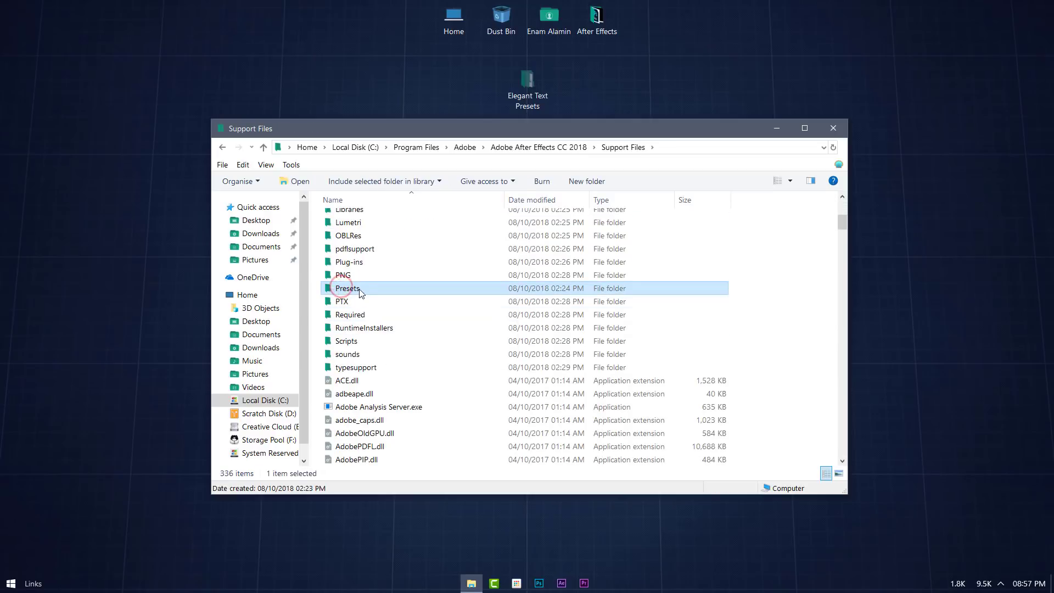
{"action": "double_click", "coordinate": [367, 290]}
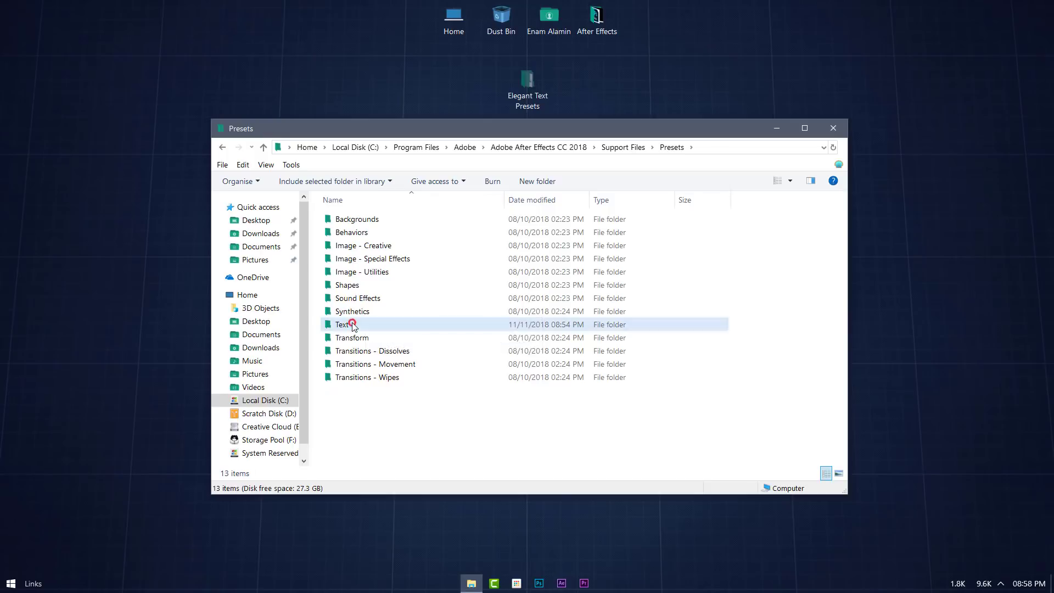
{"action": "left_click", "coordinate": [370, 326]}
{"action": "double_click", "coordinate": [370, 327]}
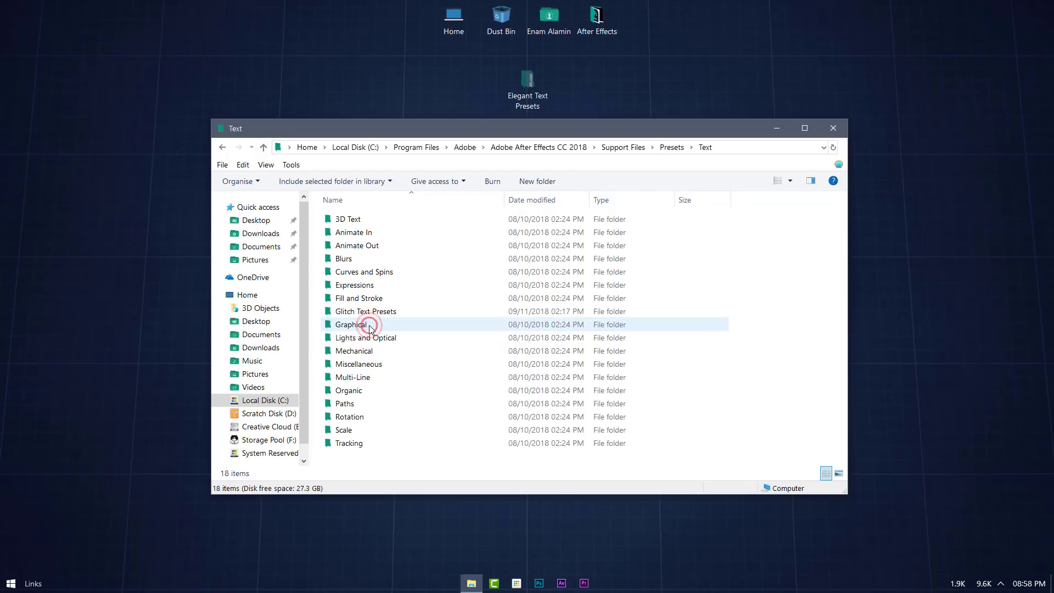
{"action": "right_click", "coordinate": [789, 340]}
{"action": "left_click", "coordinate": [837, 426]}
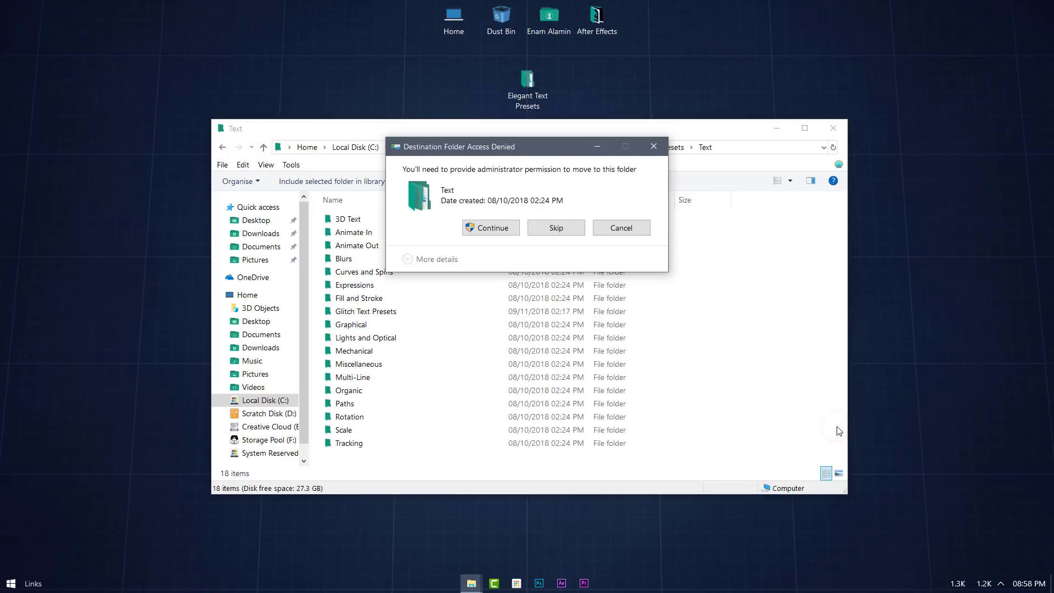
{"action": "left_click", "coordinate": [505, 233]}
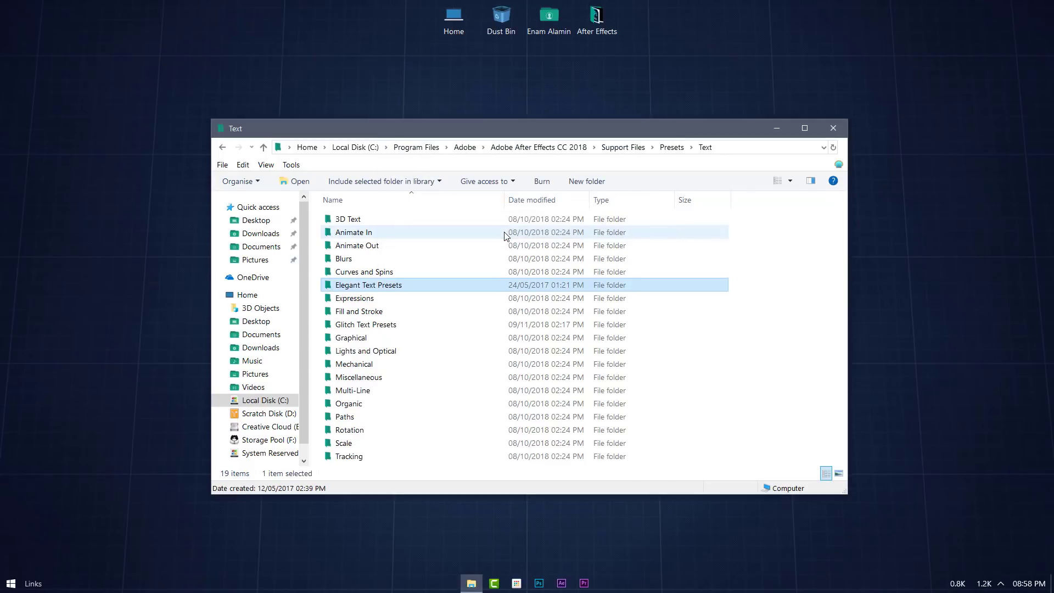
{"action": "left_click", "coordinate": [834, 131]}
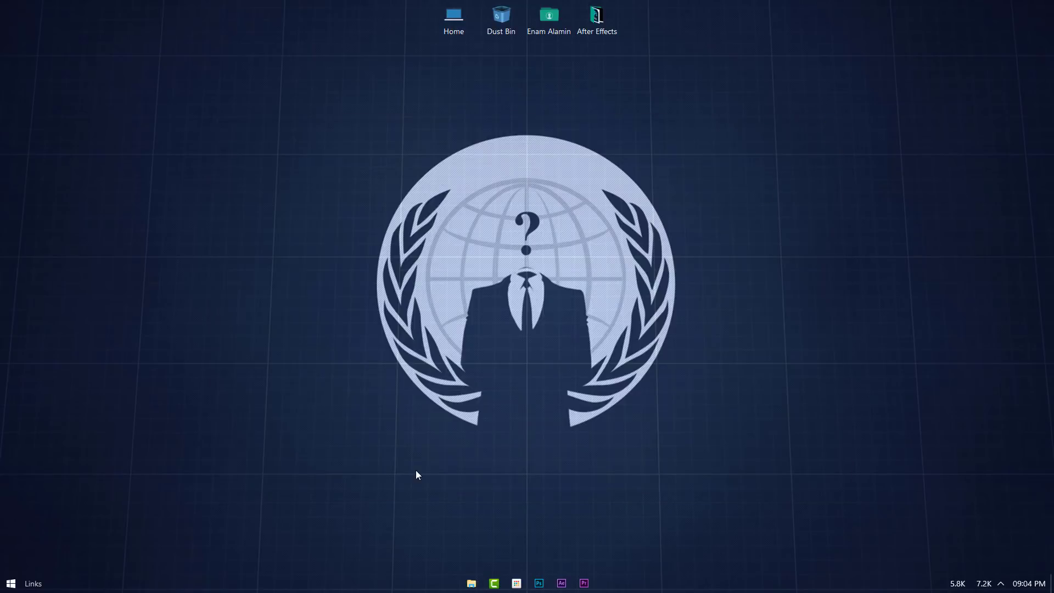
Launch Adobe After Effects CC 2018 from the Start menu's app list
{"action": "left_click", "coordinate": [9, 583]}
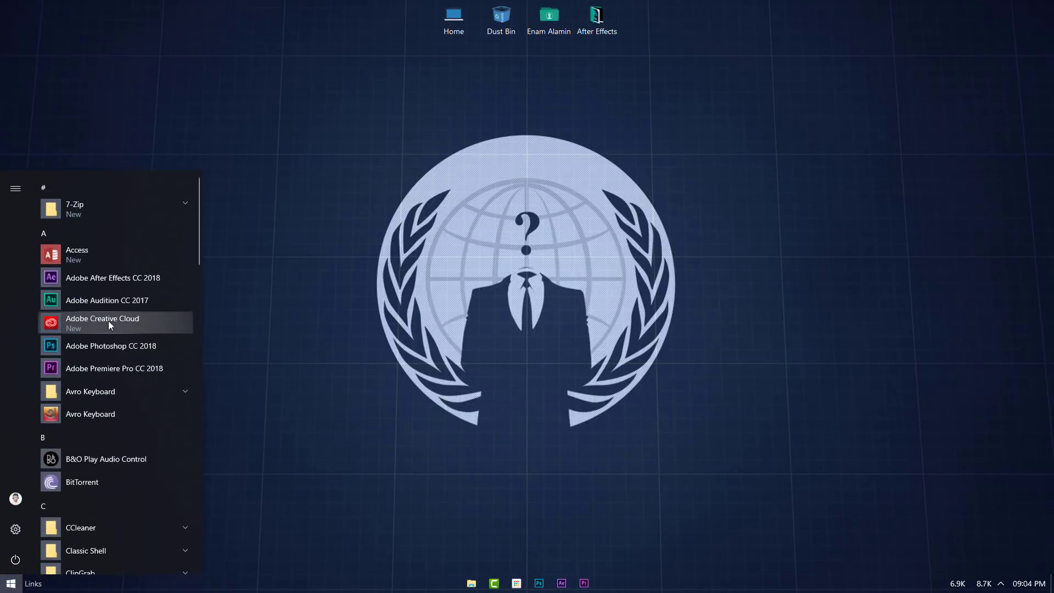
{"action": "left_click", "coordinate": [122, 284]}
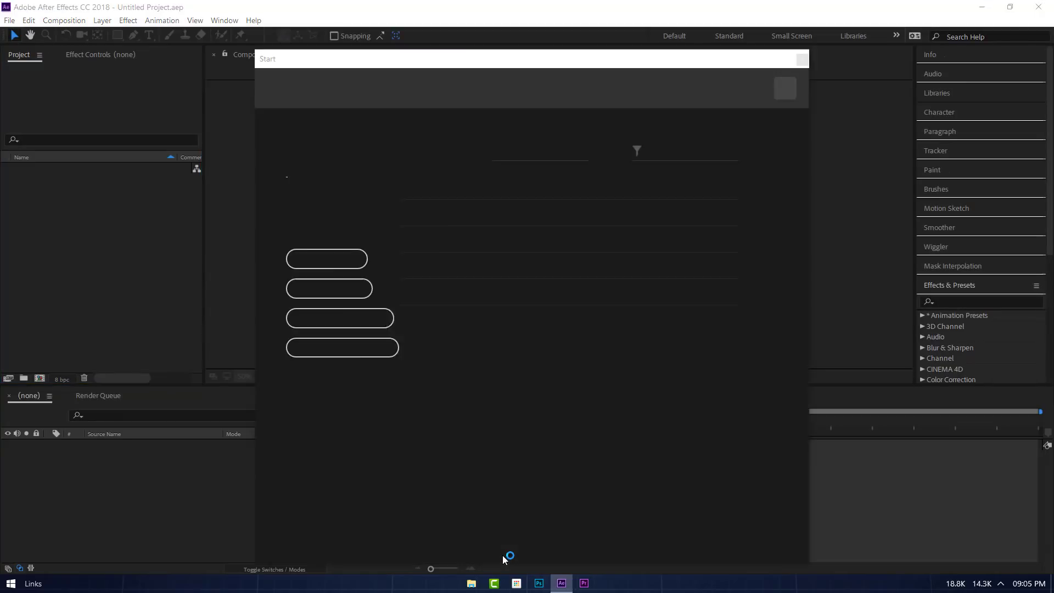
Start a new project and create Comp 1 with the default settings
{"action": "left_click", "coordinate": [348, 271]}
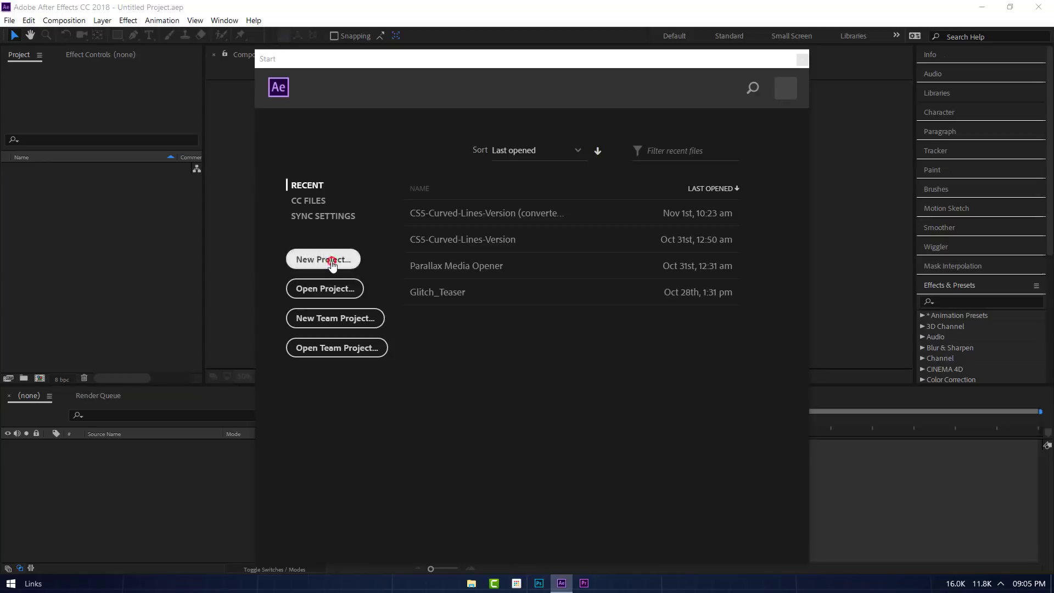
{"action": "left_click", "coordinate": [480, 254]}
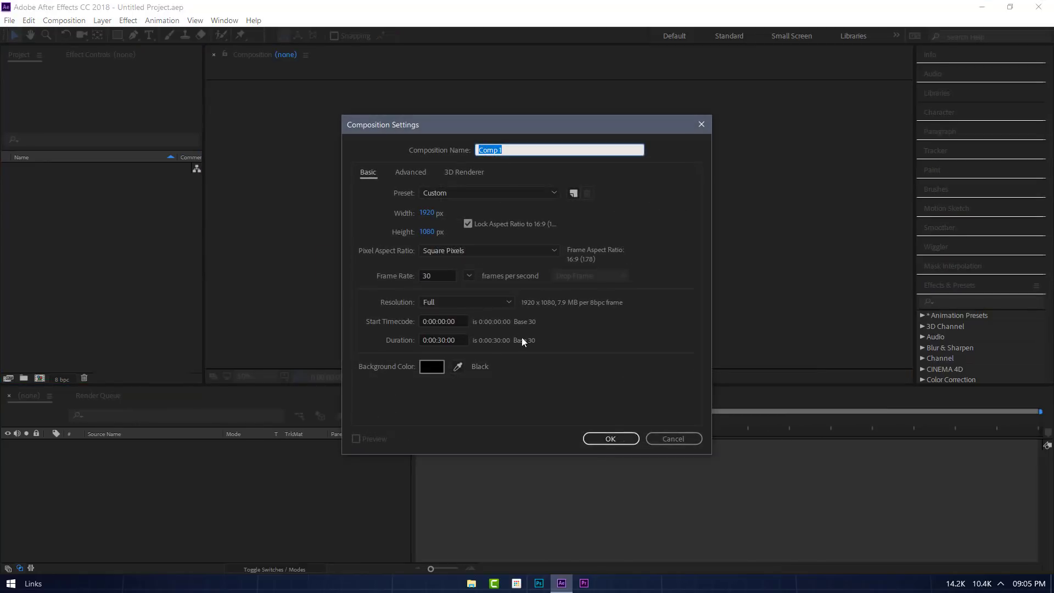
{"action": "left_click", "coordinate": [602, 436]}
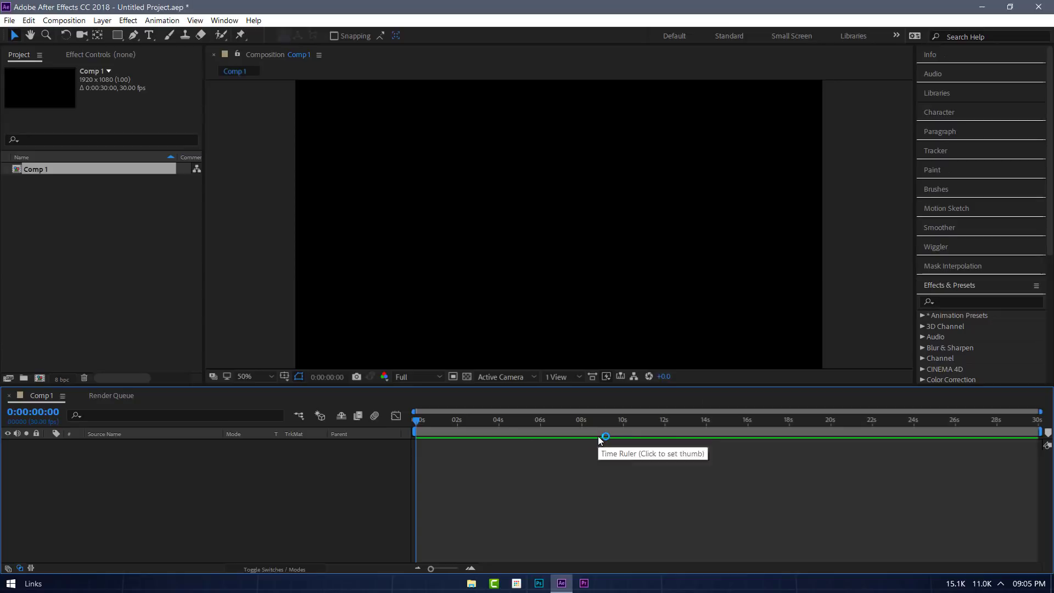
Add a text layer reading 'ADD SOME TEXT LINE' in the composition
{"action": "left_click", "coordinate": [149, 35]}
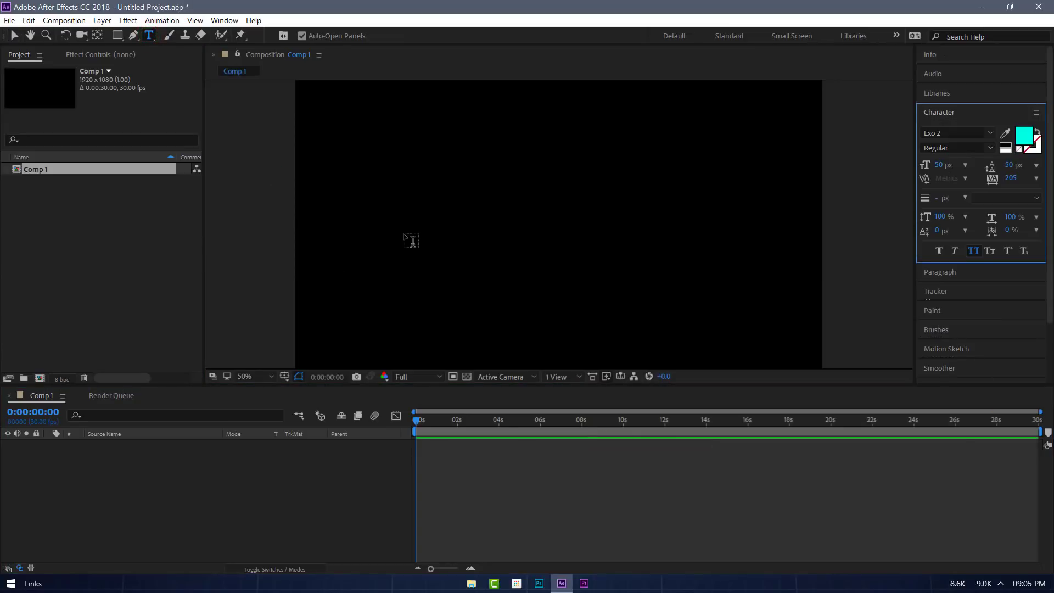
{"action": "left_click", "coordinate": [407, 225]}
{"action": "type", "text": "DD SOME TEXT LINE"}
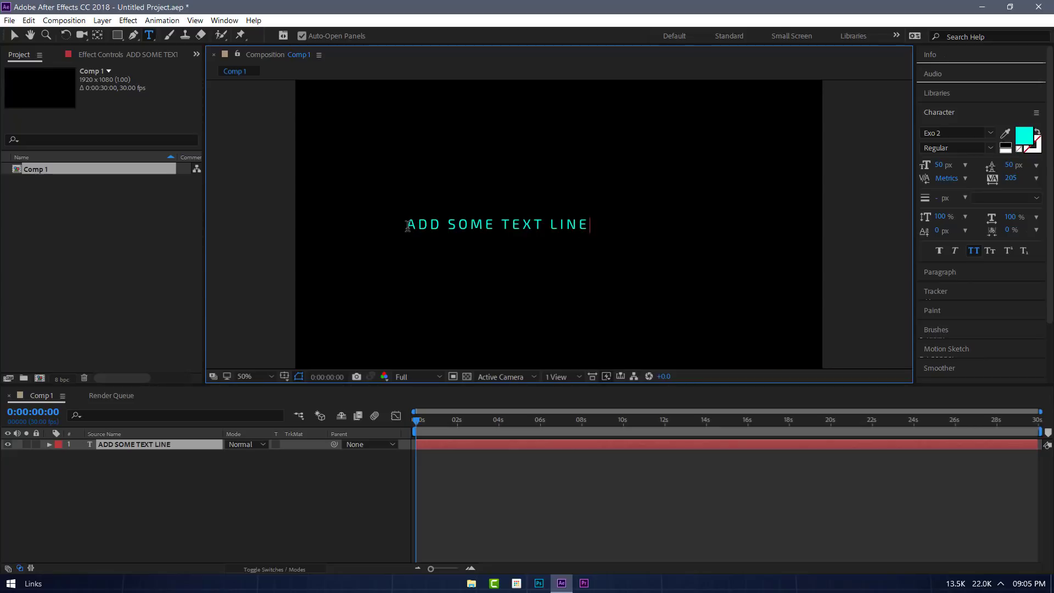
{"action": "left_click", "coordinate": [189, 508]}
Centre the text layer horizontally using the Align panel, then deselect it
{"action": "left_click", "coordinate": [168, 445]}
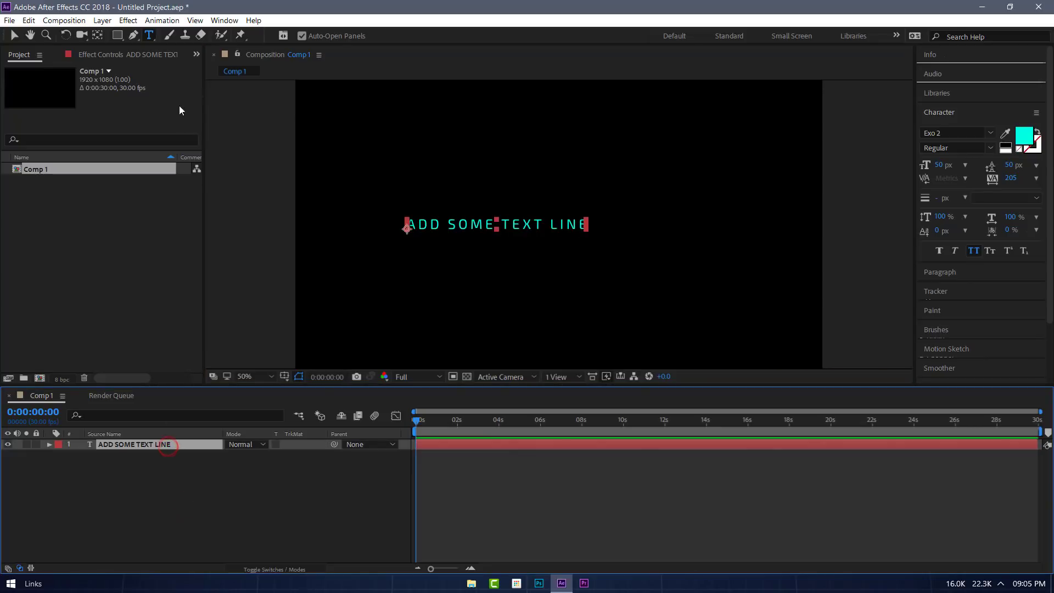
{"action": "left_click", "coordinate": [225, 20]}
{"action": "left_click", "coordinate": [253, 91]}
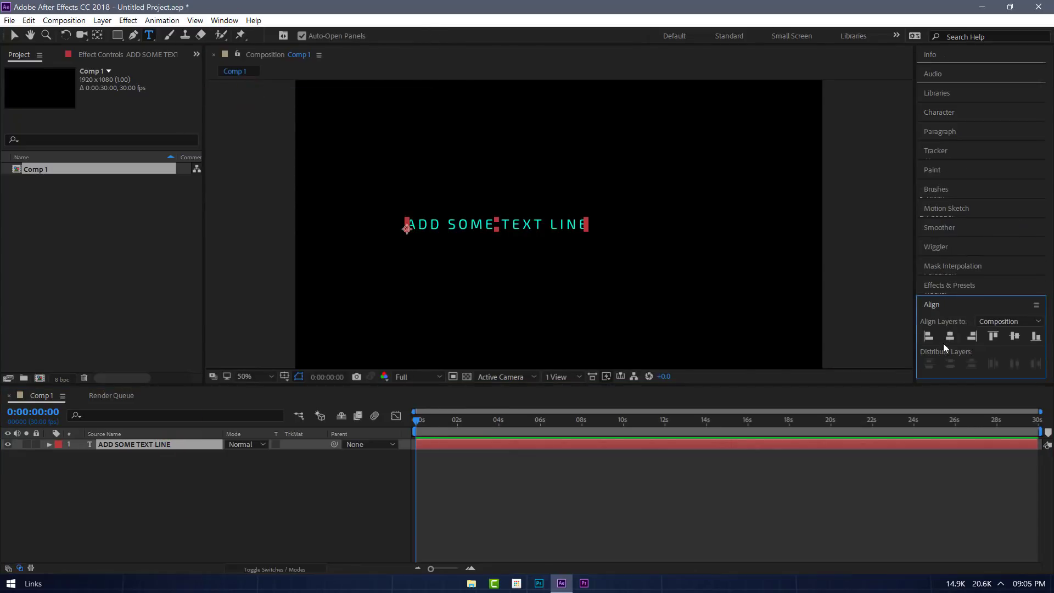
{"action": "left_click", "coordinate": [951, 338]}
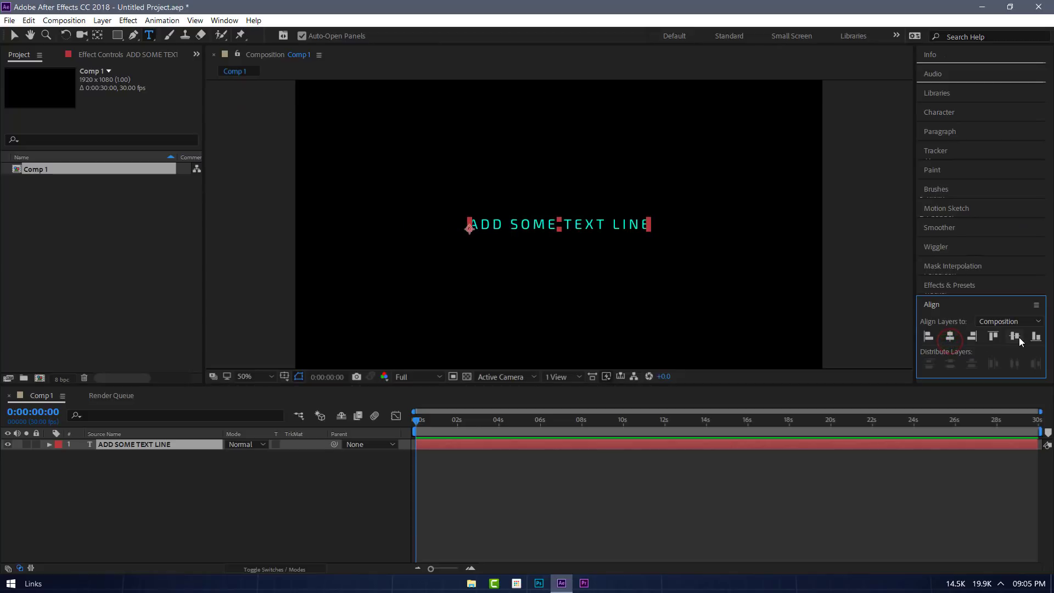
{"action": "left_click", "coordinate": [429, 482]}
Shorten the layer to about 5 s, duplicate it, and slide 'ADD SOME TEXT LINE 2' to start there
{"action": "left_click_drag", "start_coordinate": [1037, 444], "coordinate": [553, 456]}
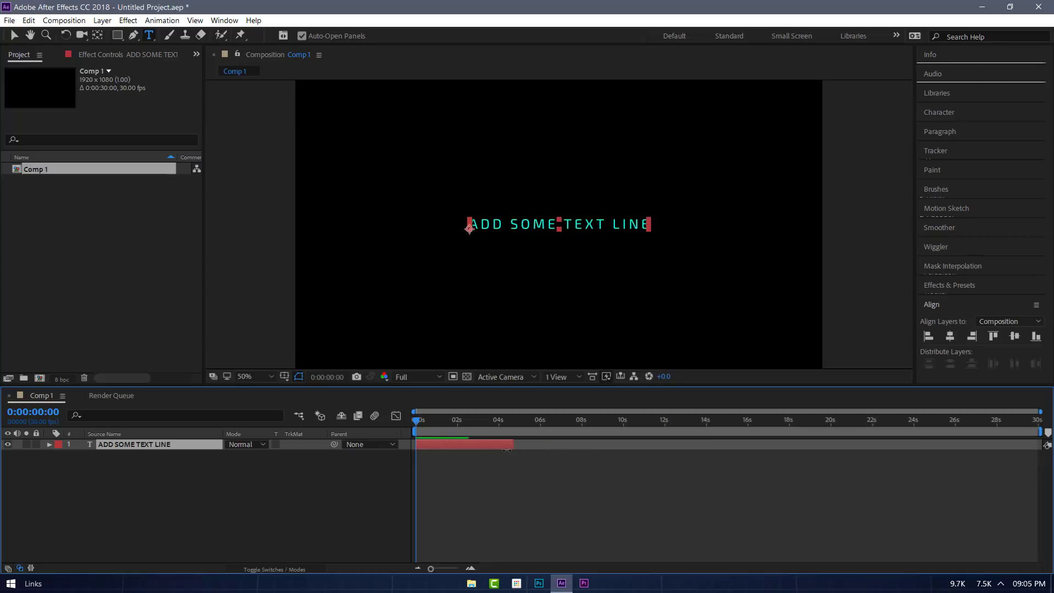
{"action": "left_click", "coordinate": [156, 451]}
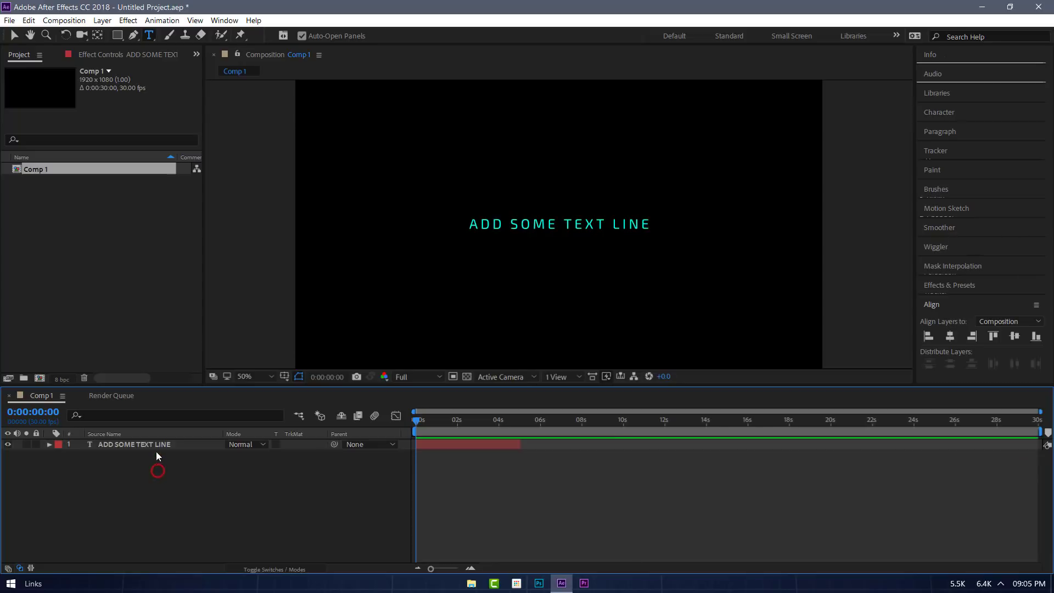
{"action": "left_click", "coordinate": [156, 447]}
{"action": "key", "text": "ctrl+d"}
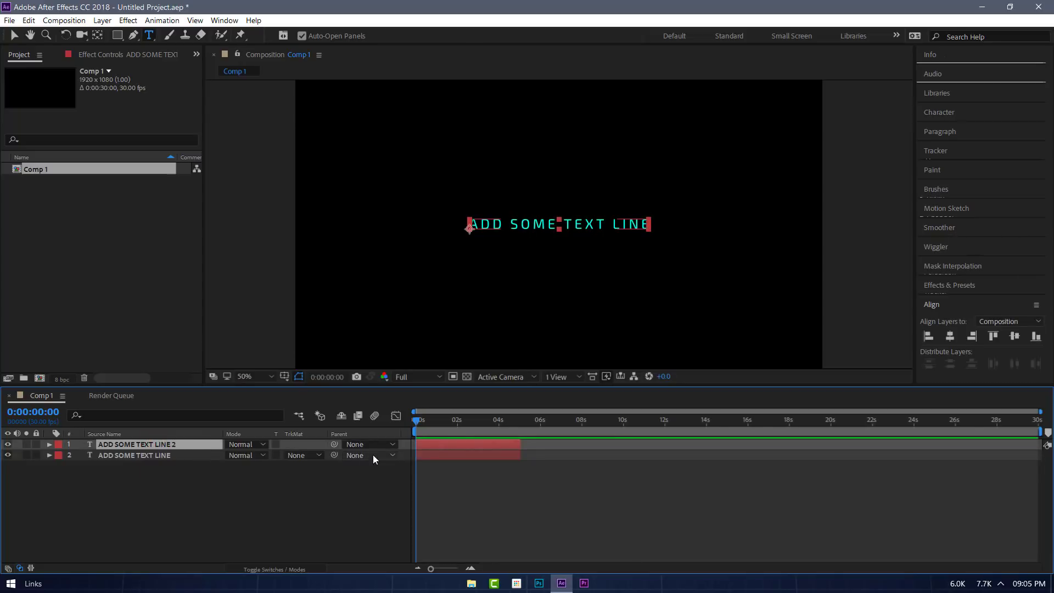
{"action": "left_click_drag", "start_coordinate": [440, 448], "coordinate": [542, 453]}
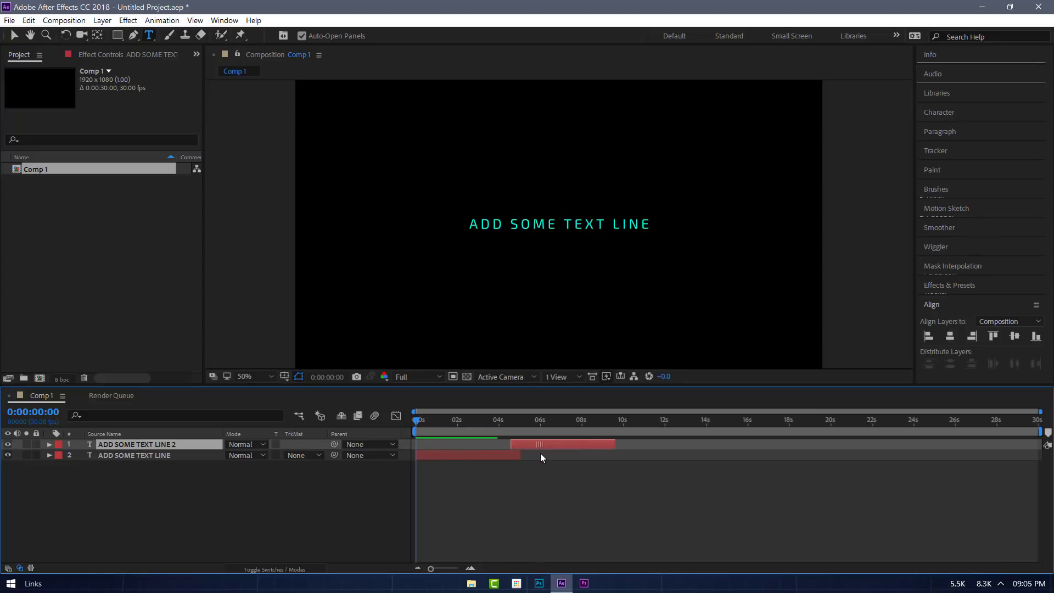
{"action": "left_click", "coordinate": [189, 457]}
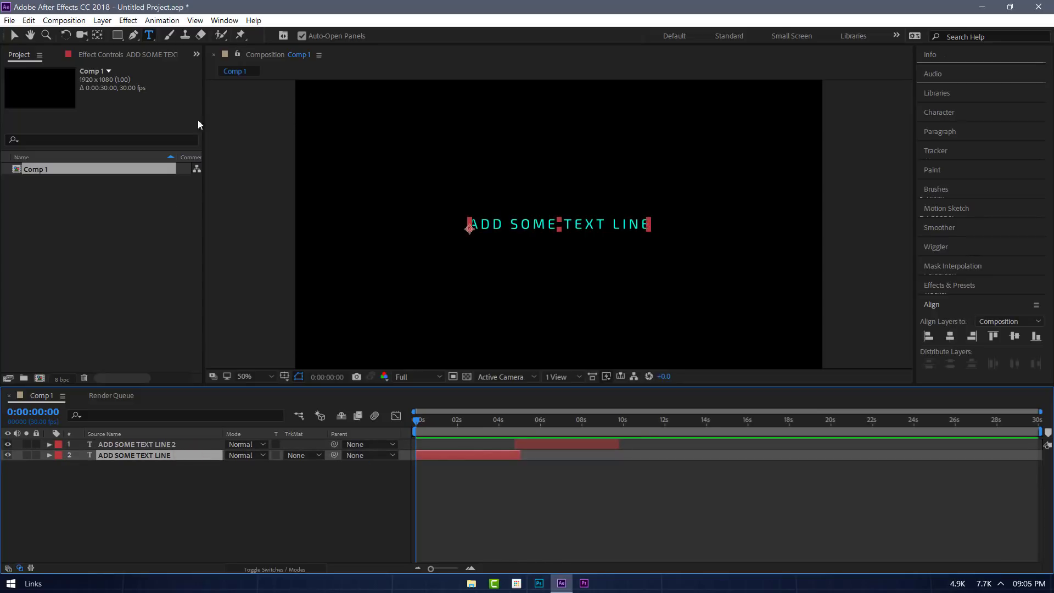
{"action": "left_click", "coordinate": [225, 21]}
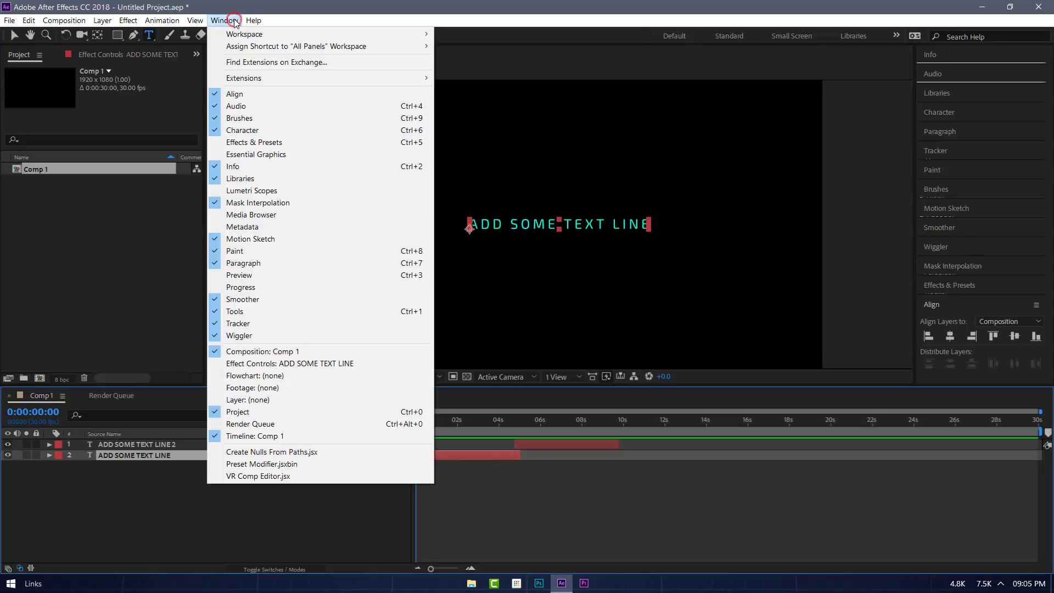
Open Effects & Presets and expand Animation Presets > Text > Elegant Text Presets to the Creative presets
{"action": "left_click", "coordinate": [248, 143]}
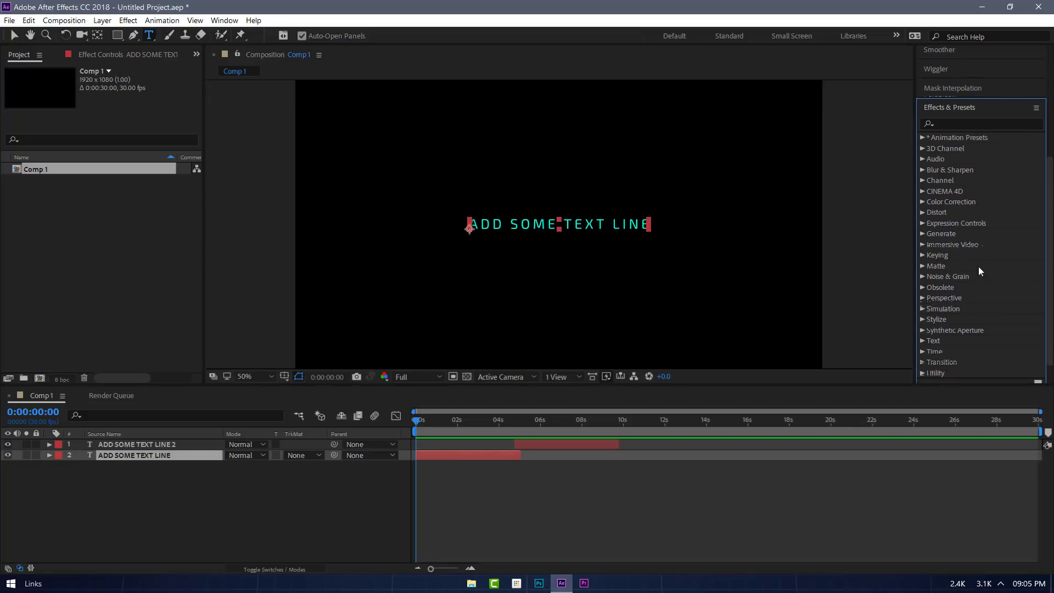
{"action": "left_click", "coordinate": [924, 137]}
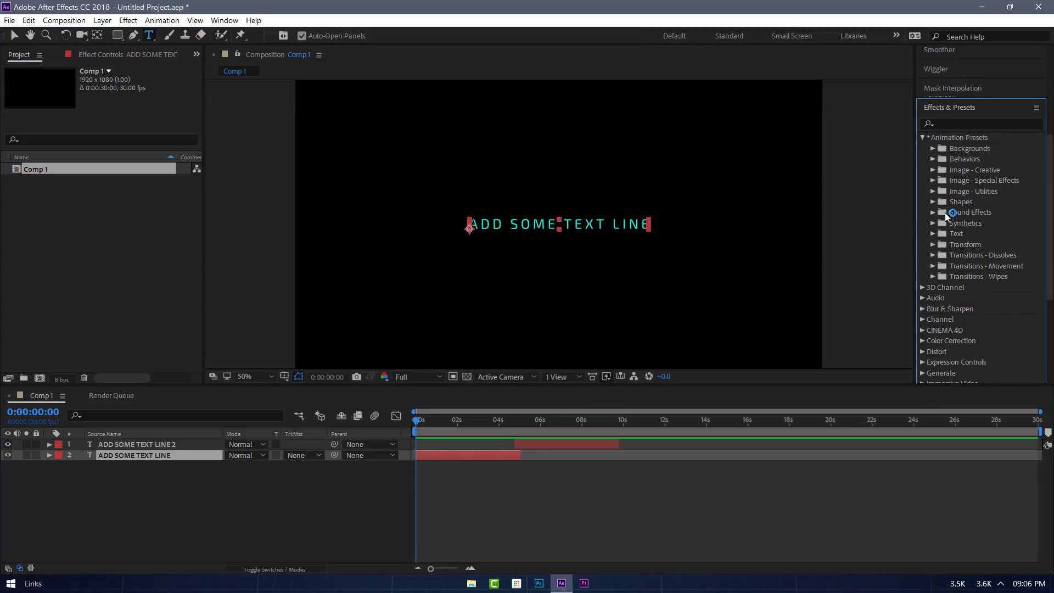
{"action": "left_click", "coordinate": [933, 233]}
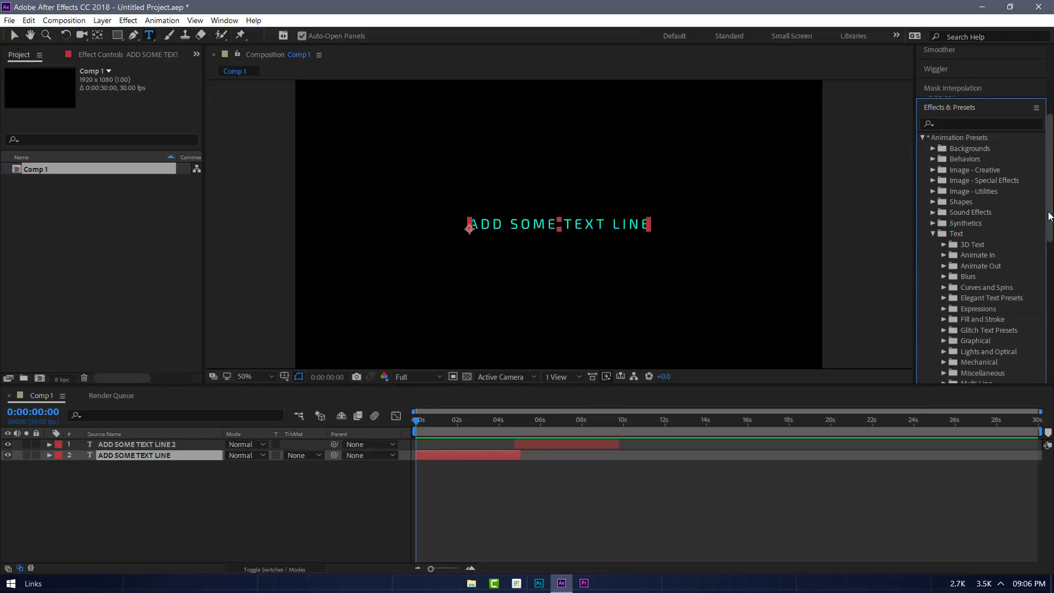
{"action": "left_click_drag", "start_coordinate": [1047, 213], "coordinate": [1052, 274]}
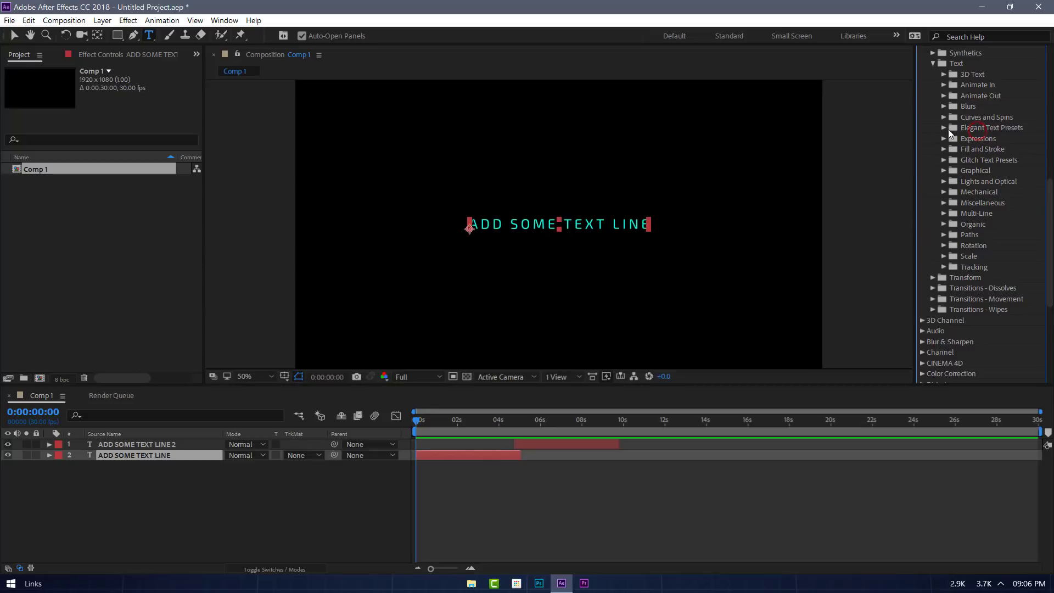
{"action": "left_click", "coordinate": [943, 128]}
{"action": "left_click", "coordinate": [955, 139]}
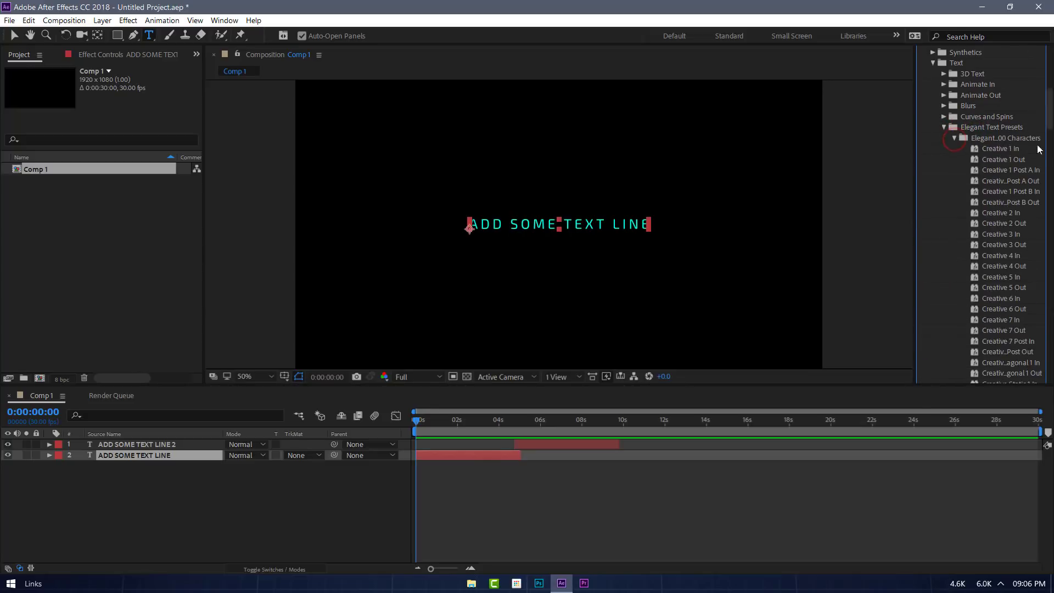
{"action": "left_click_drag", "start_coordinate": [1050, 109], "coordinate": [1050, 123]}
{"action": "scroll", "coordinate": [1012, 110], "scroll_direction": "up", "scroll_amount": 1}
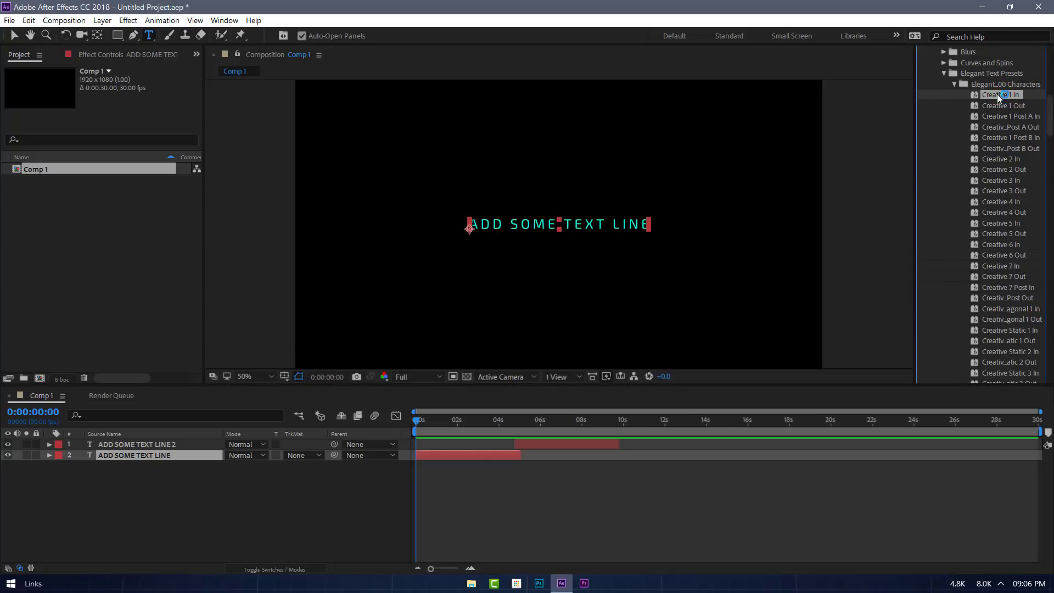
Apply Creative 1 In to the ADD SOME TEXT LINE layer and preview the animation
{"action": "left_click_drag", "start_coordinate": [615, 289], "coordinate": [173, 454]}
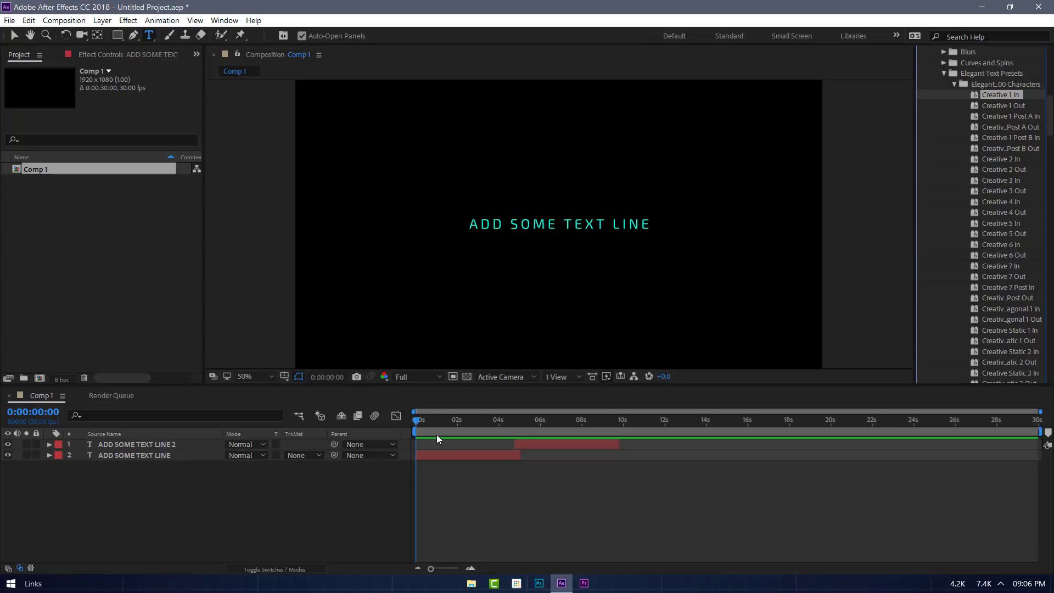
{"action": "key", "text": "space"}
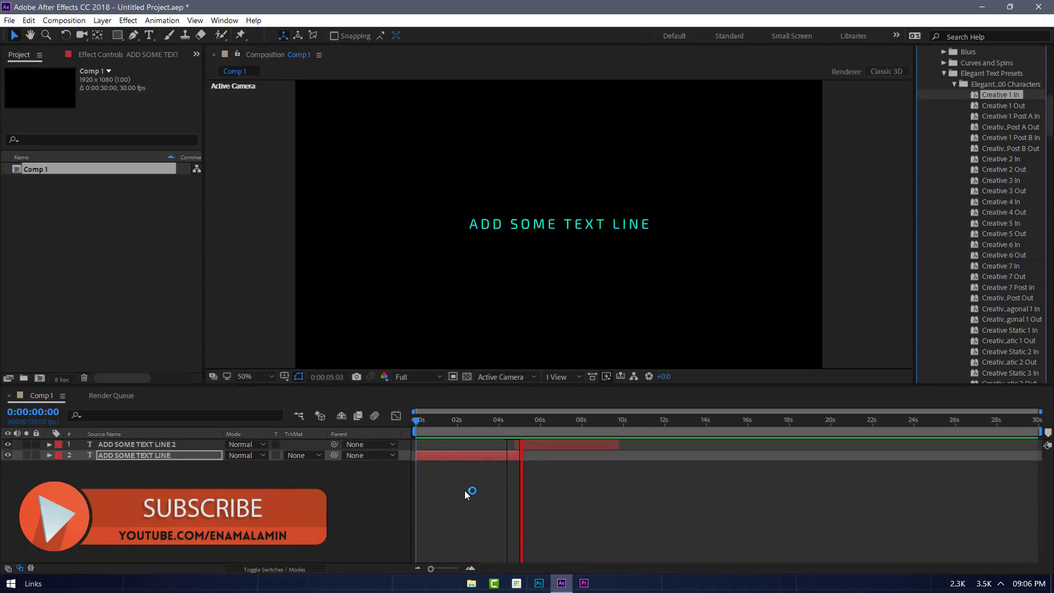
{"action": "left_click", "coordinate": [417, 422]}
{"action": "key", "text": "space"}
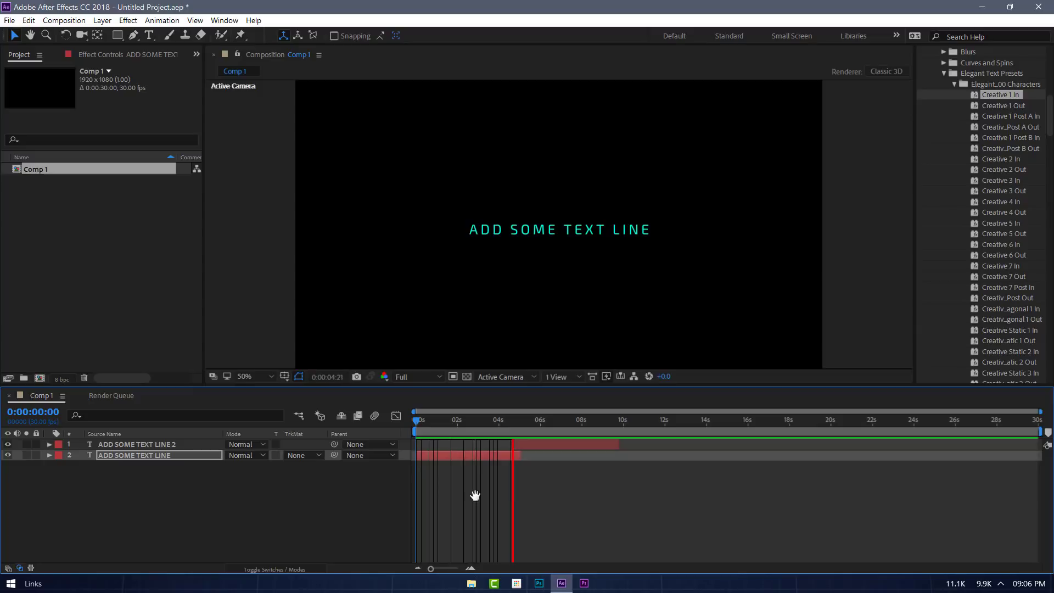
{"action": "key", "text": "space"}
Select the ADD SOME TEXT LINE 2 layer and set the current time near its start
{"action": "left_click", "coordinate": [526, 444]}
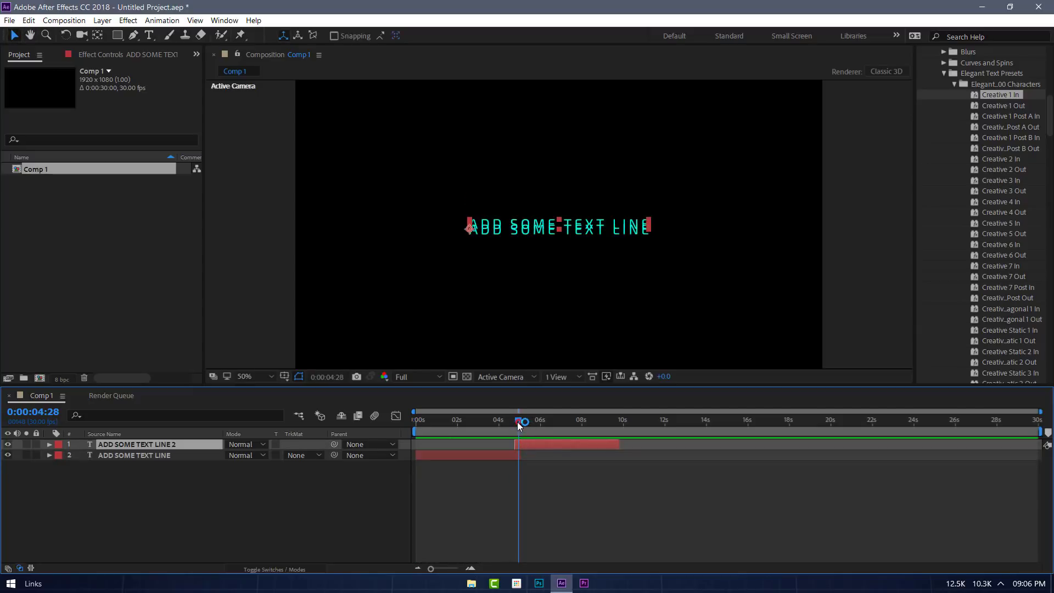
{"action": "left_click_drag", "start_coordinate": [520, 422], "coordinate": [515, 422]}
{"action": "left_click", "coordinate": [538, 447]}
Apply Creative 1 Out to ADD SOME TEXT LINE 2, then replay both text animations from the start
{"action": "left_click", "coordinate": [1026, 106]}
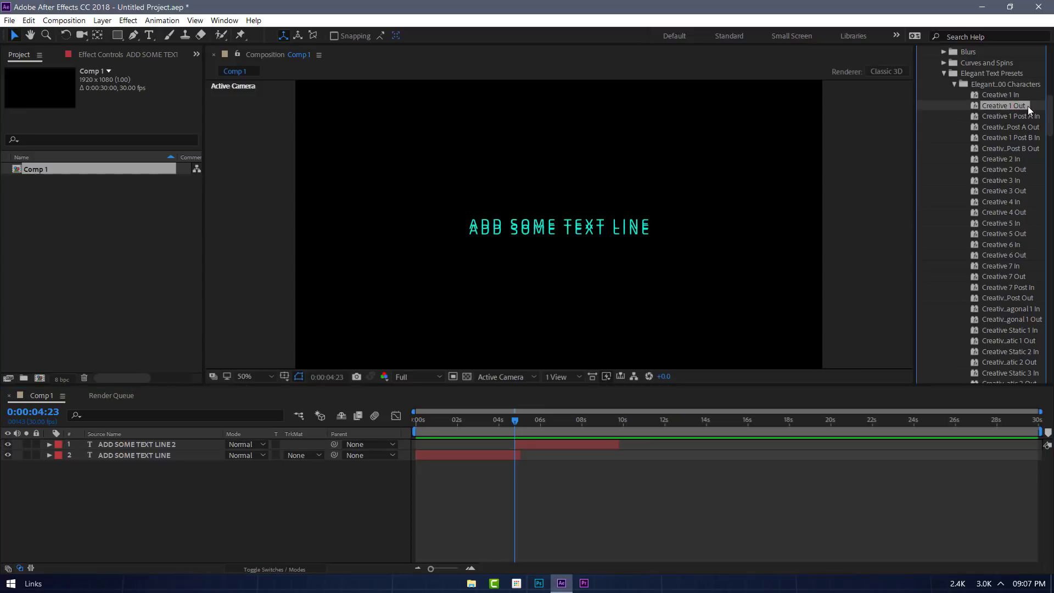
{"action": "left_click_drag", "start_coordinate": [1009, 107], "coordinate": [156, 449]}
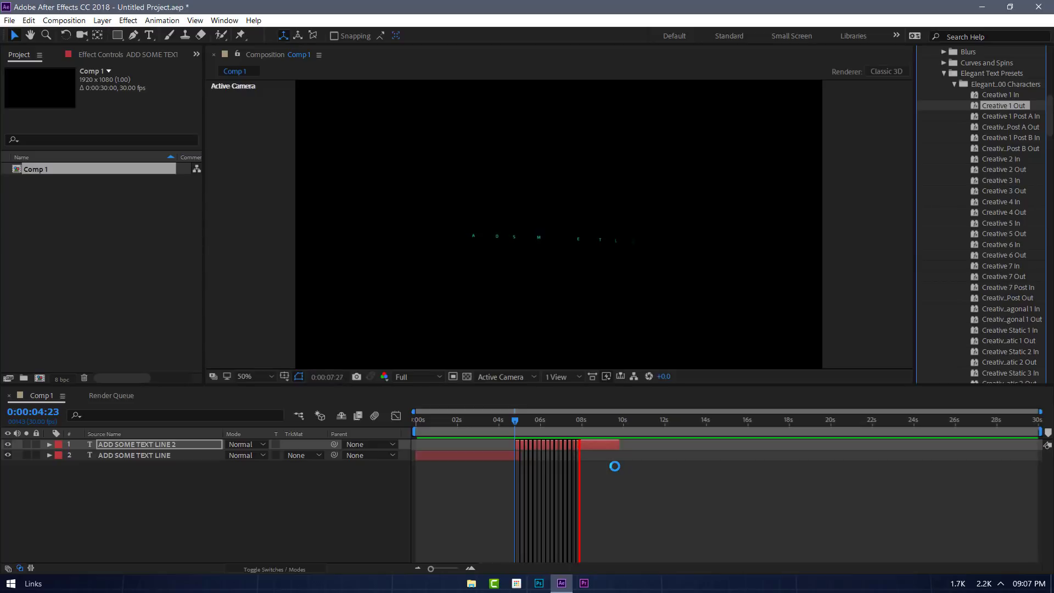
{"action": "key", "text": "space"}
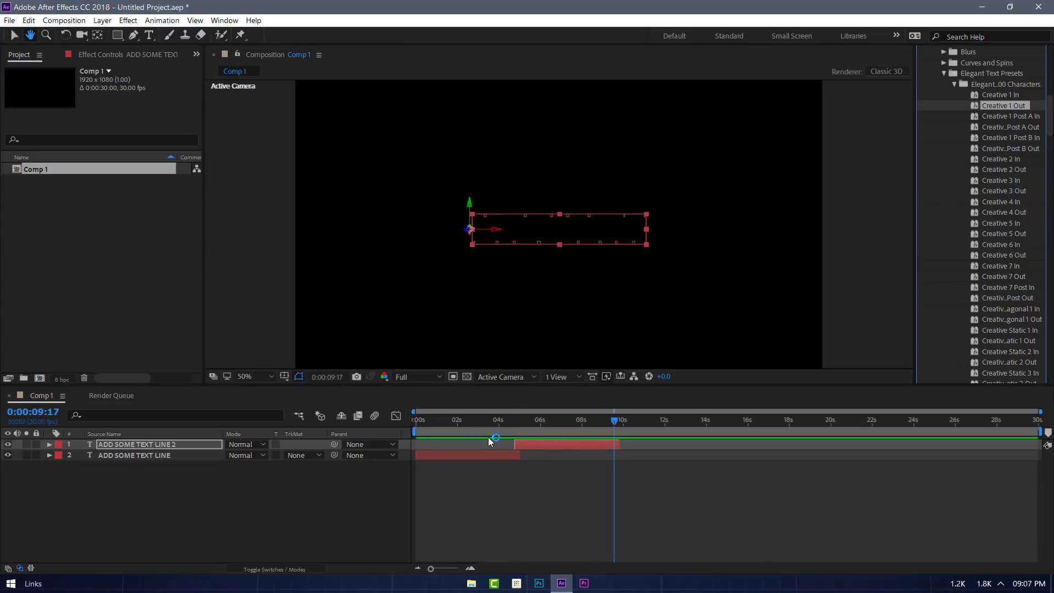
{"action": "key", "text": "Home"}
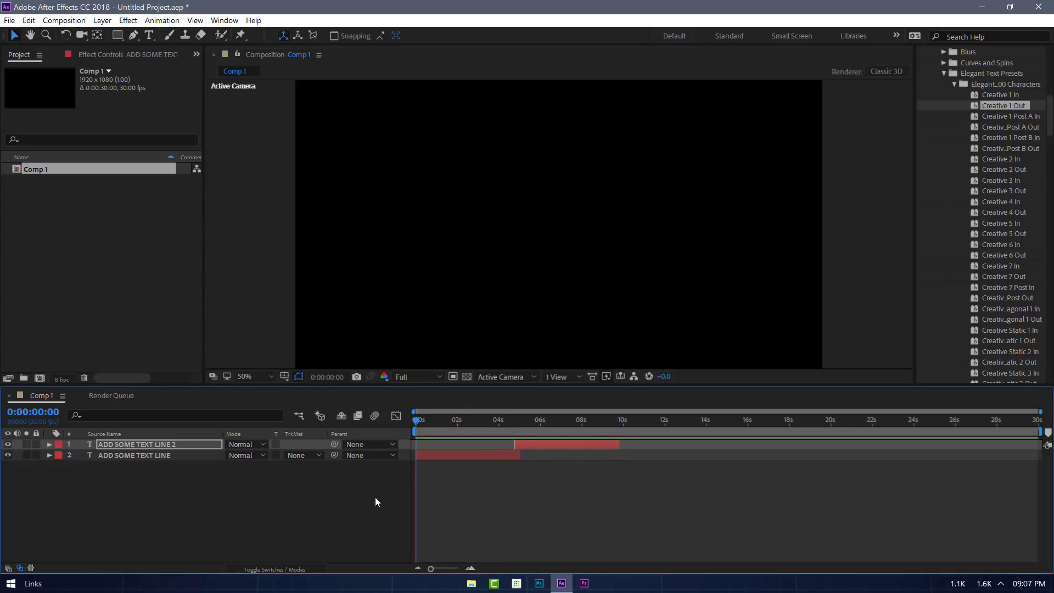
{"action": "key", "text": "space"}
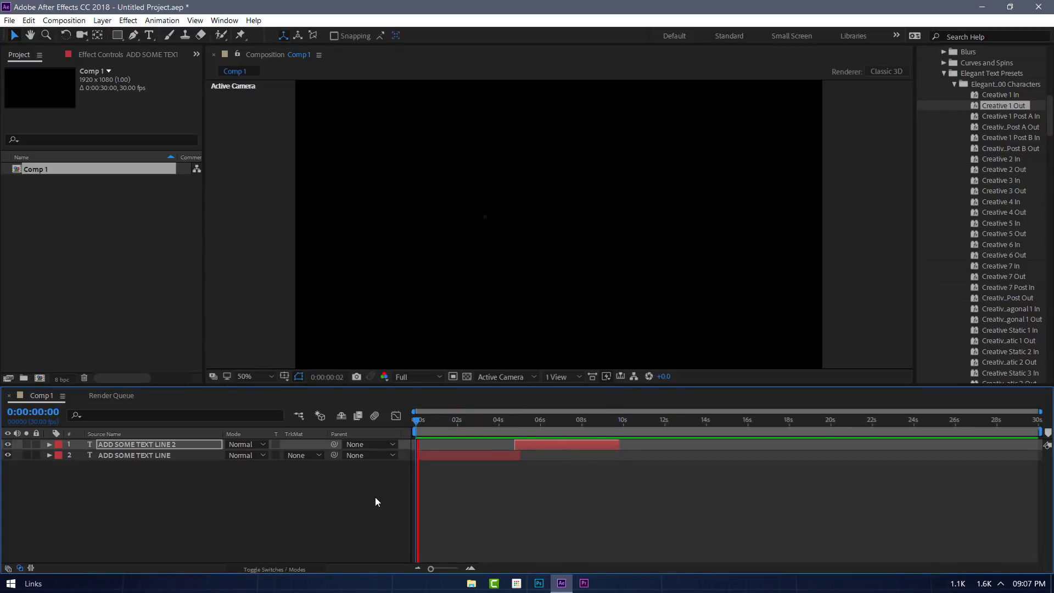